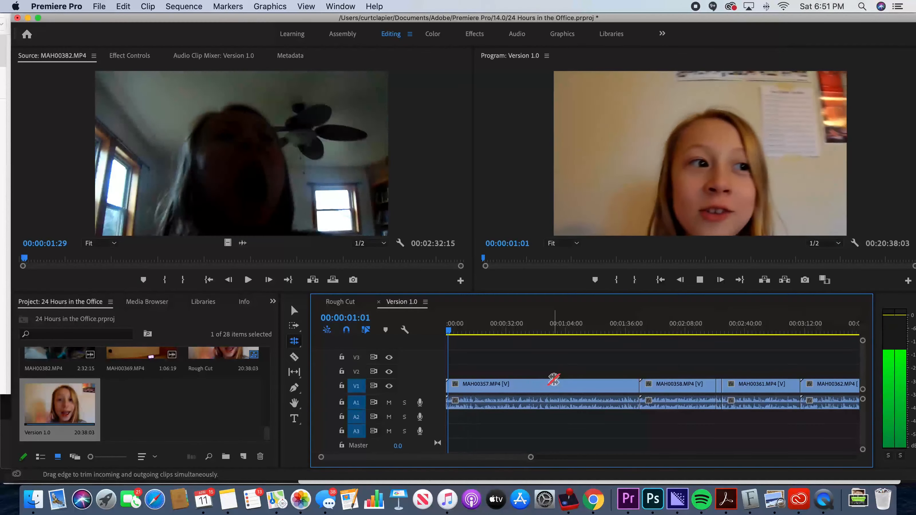
Step: Play back the Version 1.0 sequence and pause near the end of the first clip, MAH00357.MP4
key("XF86AudioRaiseVolume")
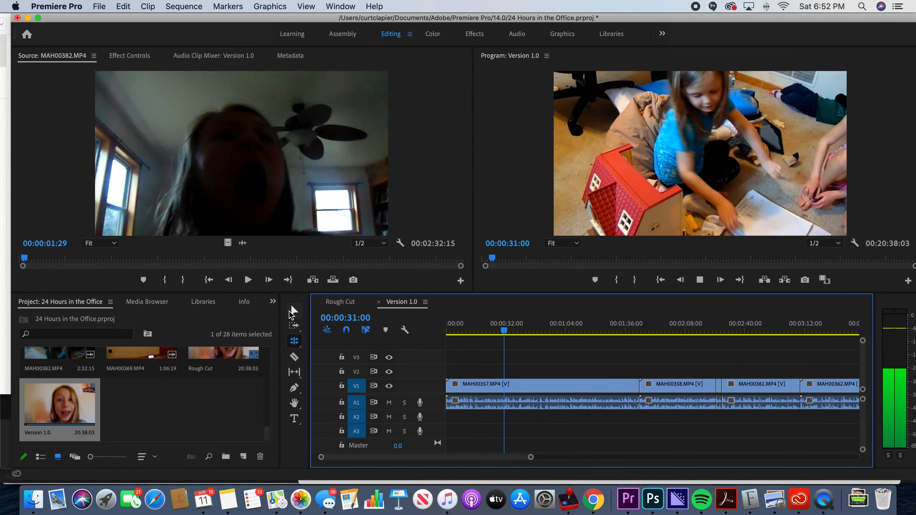
key("space")
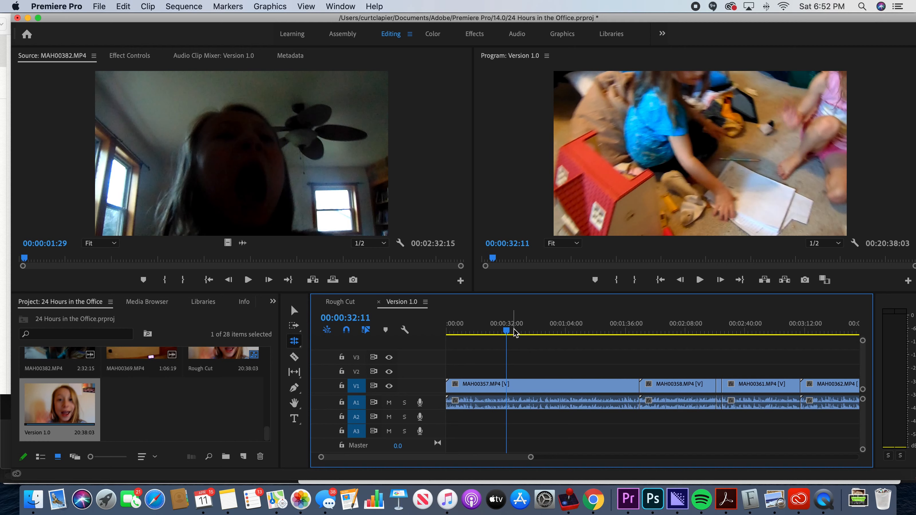
key("space")
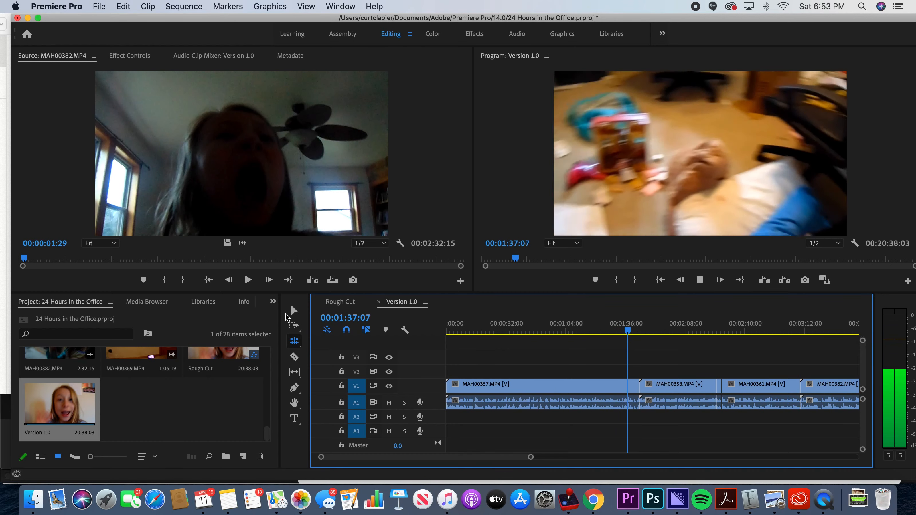
key("space")
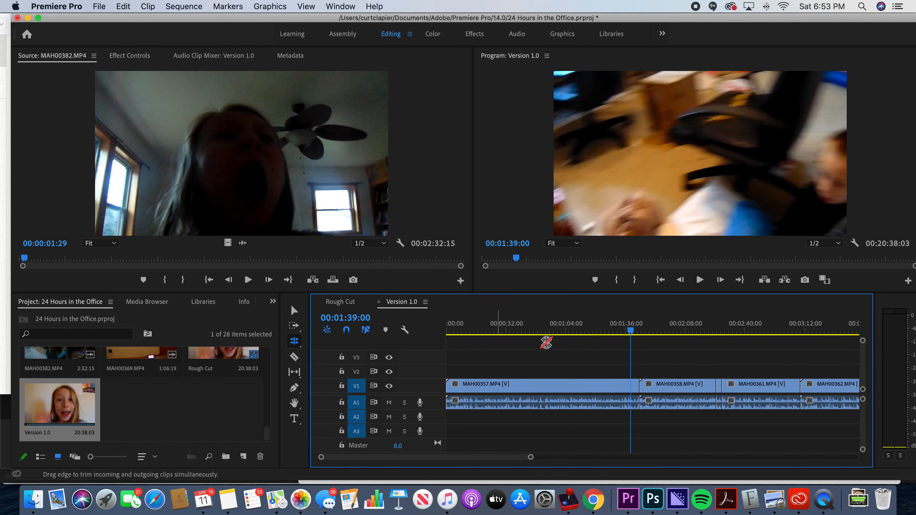
left_click(604, 331)
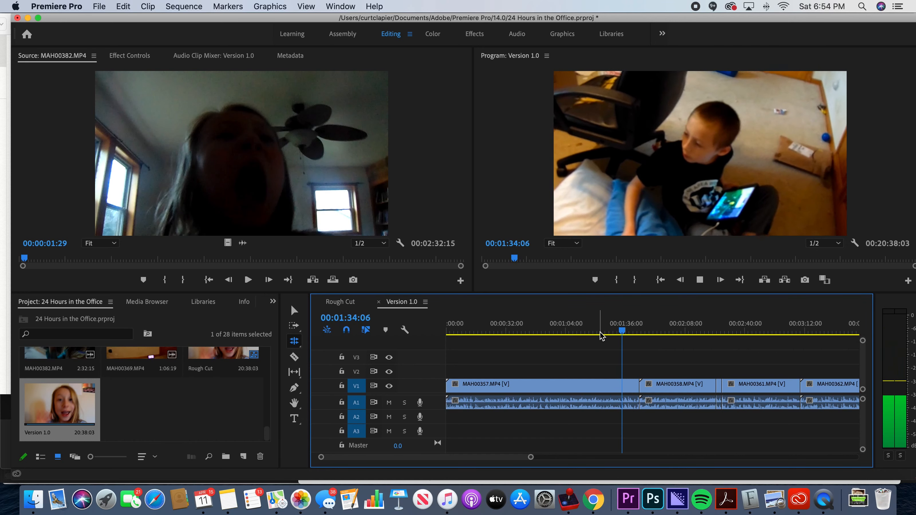
key("space")
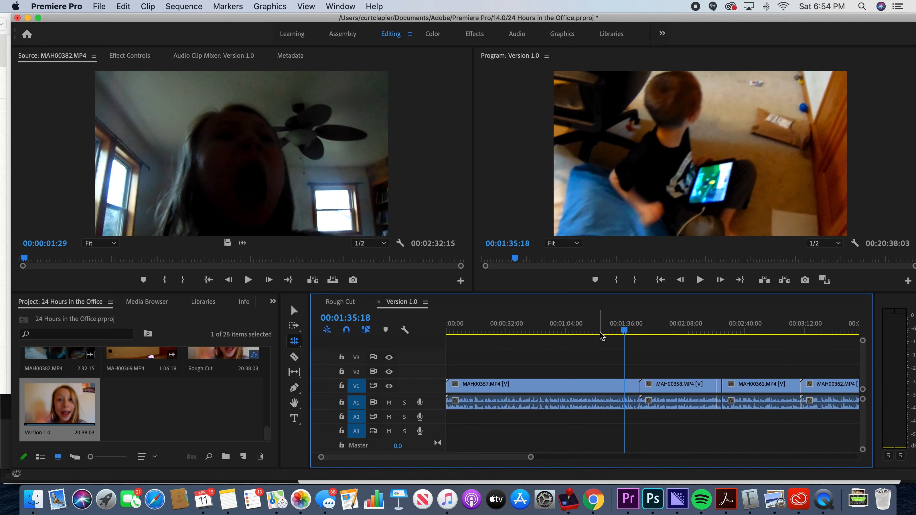
Step: Split clip MAH00357.MP4 at 00:01:35:15 with the Razor tool, stepping frame by frame to find the cut point
key("Left")
key("Left")
key("Left")
key("Left")
key("Left")
key("Left")
key("Left")
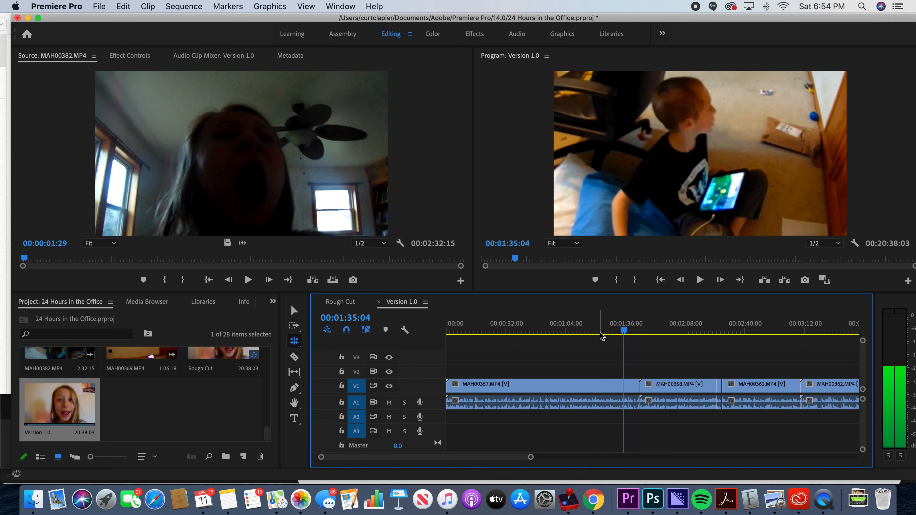
key("Left")
key("Left")
key("Left")
key("Left")
key("Left")
key("Left")
key("Left")
key("Left")
key("Left")
key("Left")
key("Left")
key("Left")
key("Left")
key("Left")
key("Left")
key("Left")
key("Left")
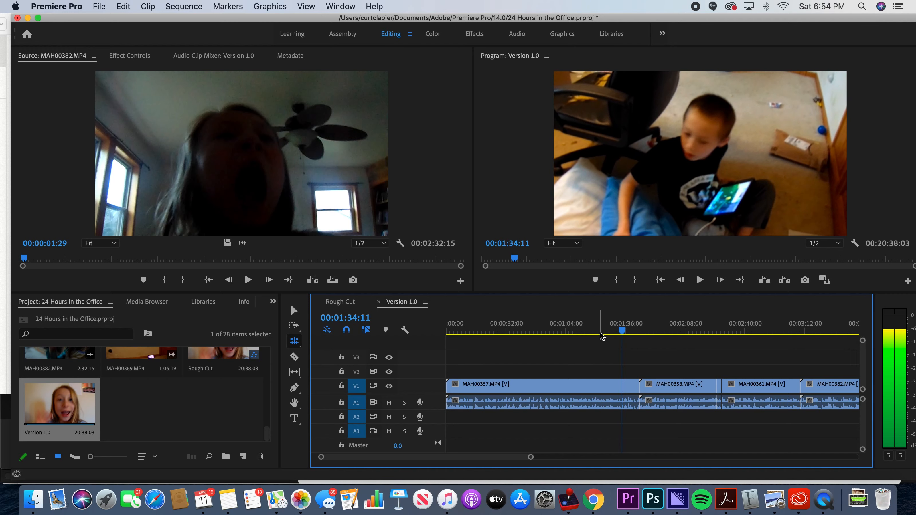
key("Right")
key("Right")
key("Right")
key("Right")
key("Right")
key("Right")
key("Right")
key("Right")
key("Right")
key("Right")
key("Right")
key("Right")
key("Right")
key("Right")
key("Right")
key("Right")
key("Right")
key("Right")
key("Right")
key("Right")
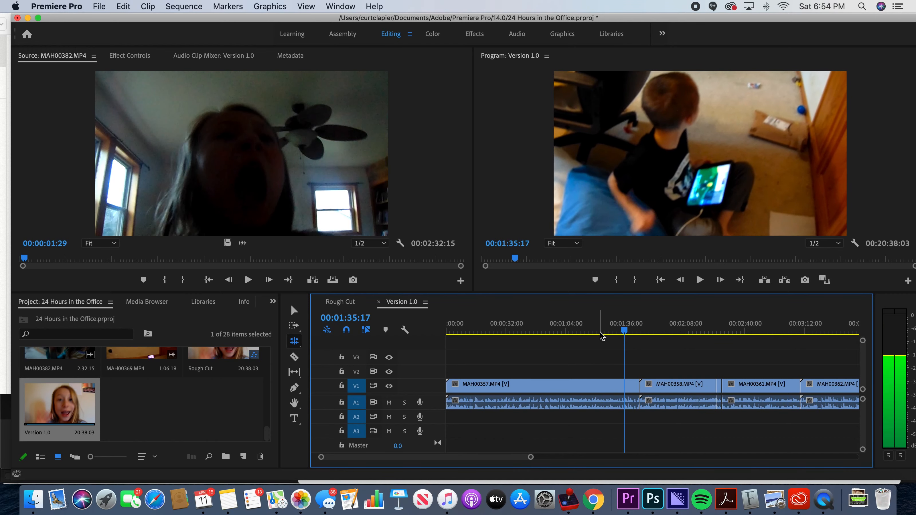
key("Left")
key("Left")
key("Left")
key("Left")
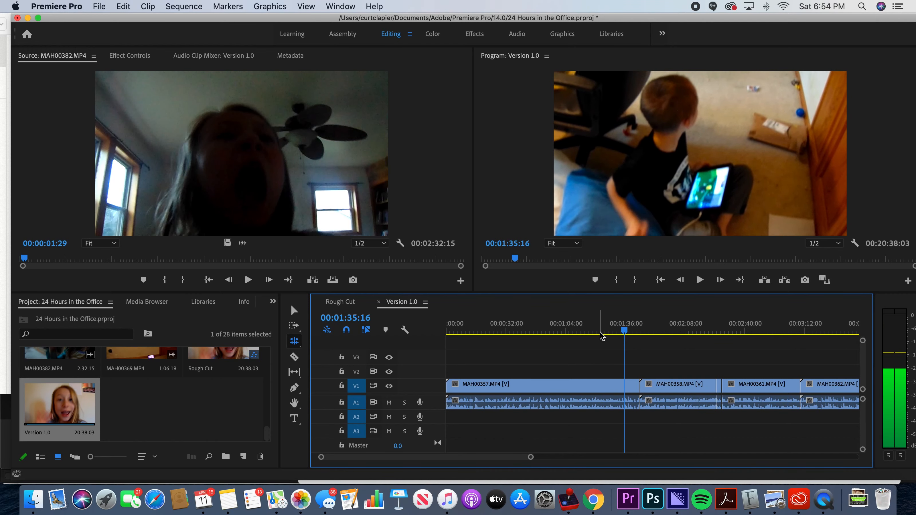
key("Left")
key("Left")
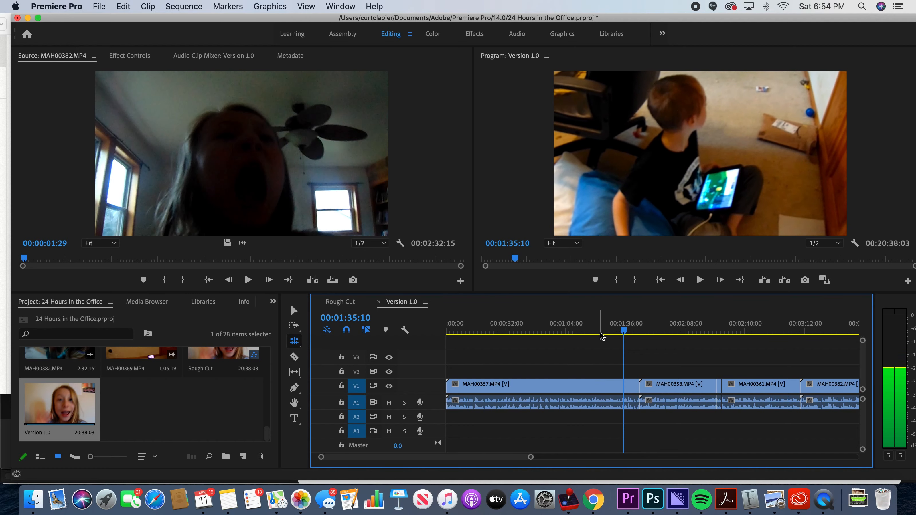
key("Right")
key("Right")
key("Right")
key("Right")
key("Right")
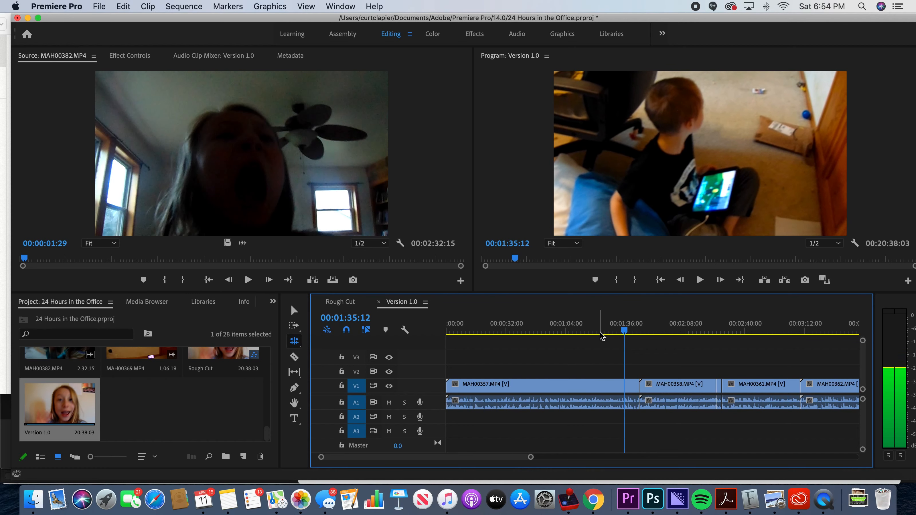
key("Right")
key("Right")
key("Right")
key("Right")
key("Right")
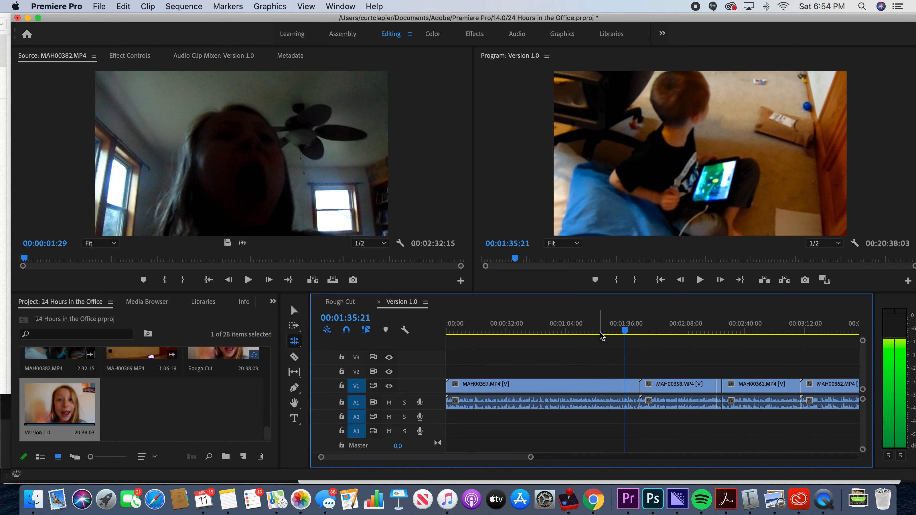
key("Left")
key("Left")
key("Left")
key("Left")
key("Left")
key("Left")
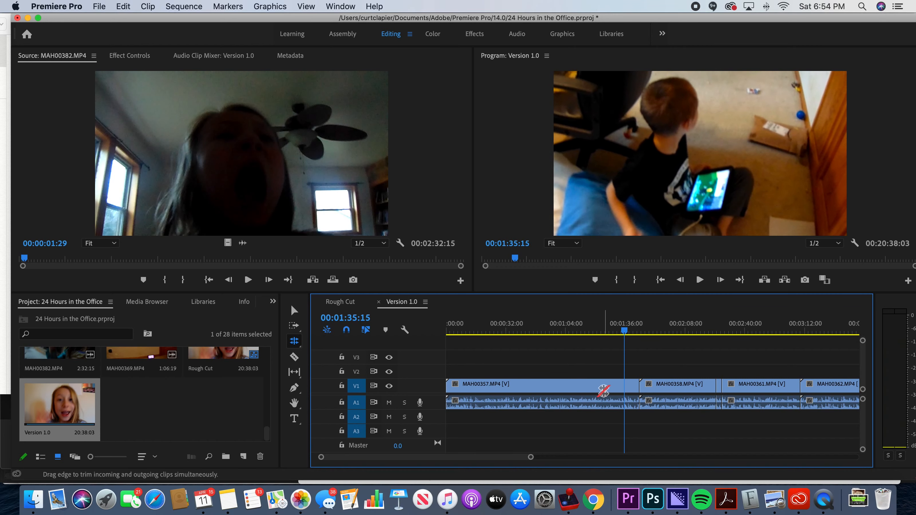
left_click(295, 357)
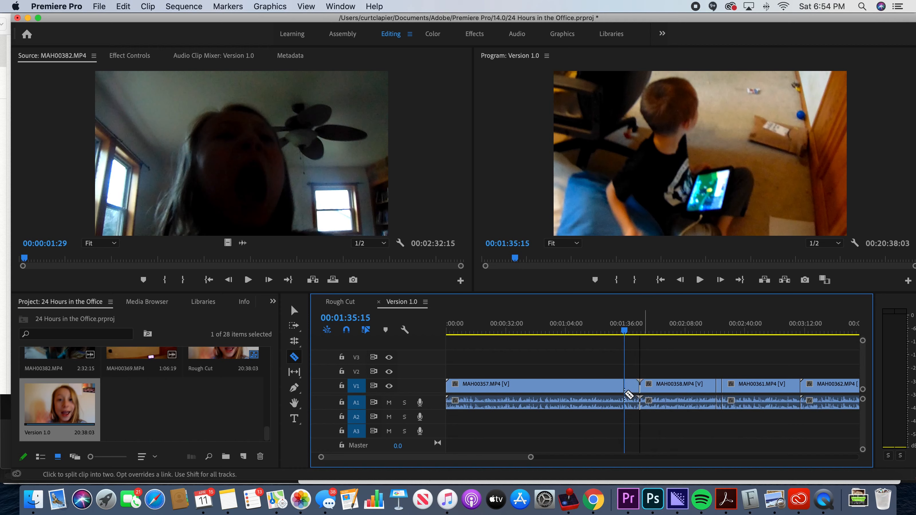
left_click(631, 387)
Step: Review the short segment of MAH00357.MP4 after the cut and delete it from the timeline
key("space")
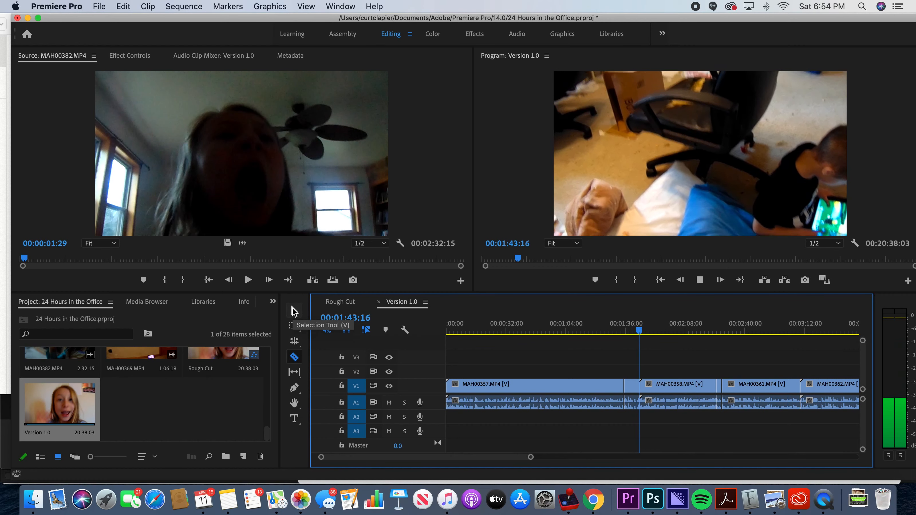
key("space")
left_click(294, 311)
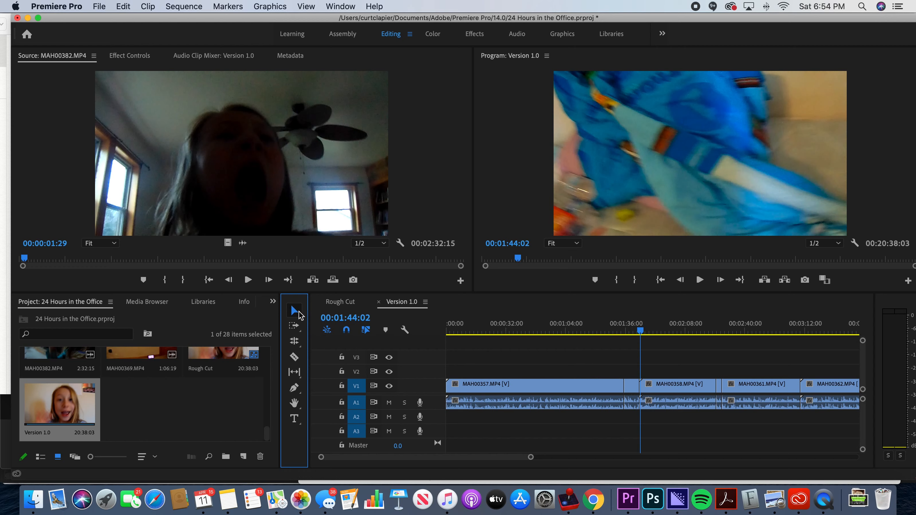
left_click(634, 388)
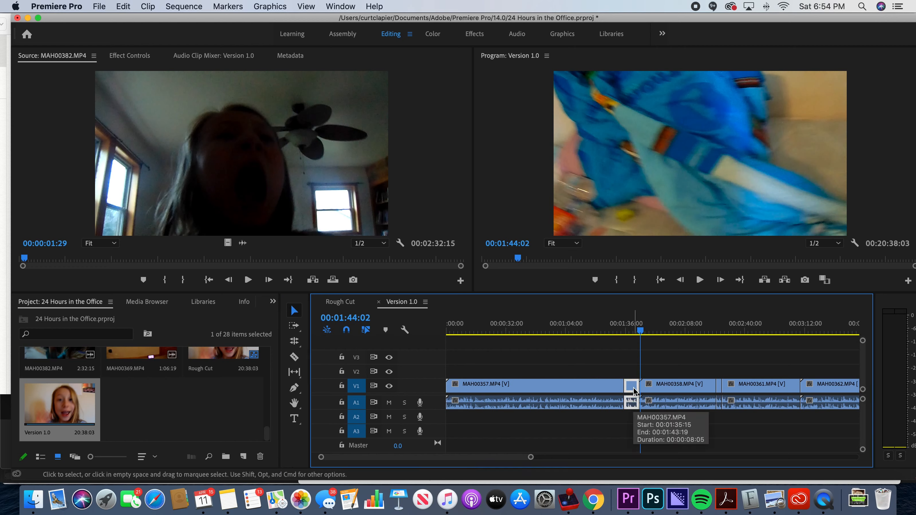
key("Delete")
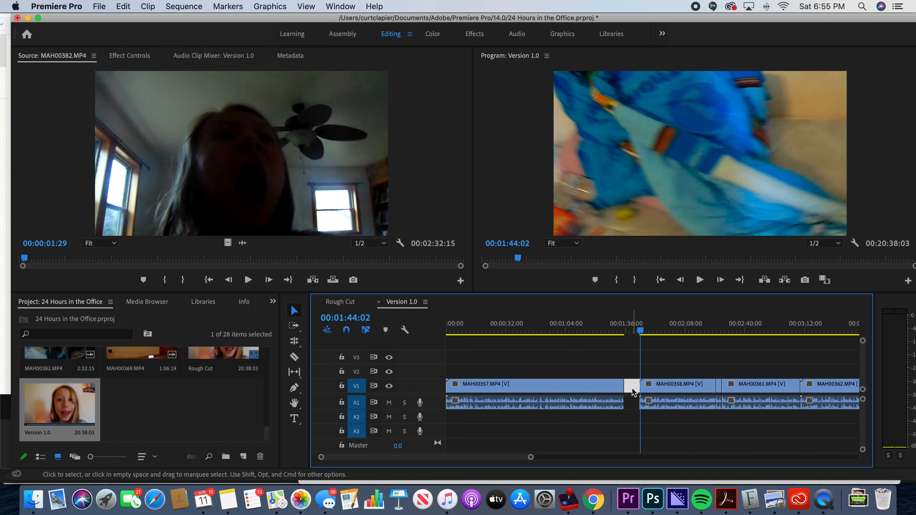
Step: Delete the empty gap between MAH00357.MP4 and MAH00358.MP4, and undo that deletion
key("Delete")
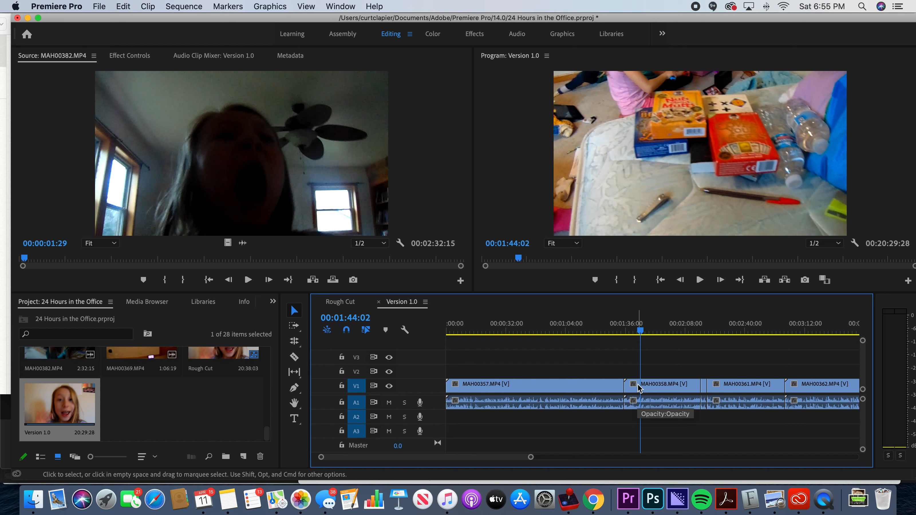
key("super+z")
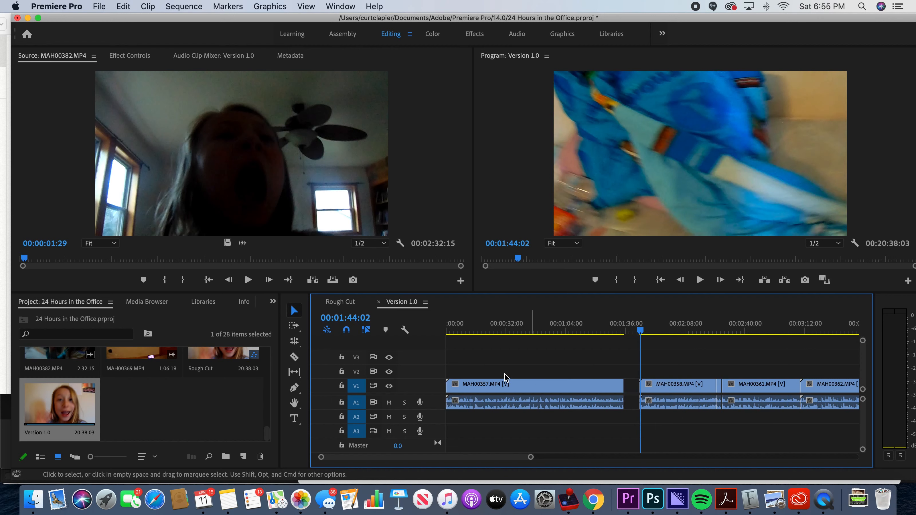
Step: Use the Track Select Forward tool to select all clips from MAH00358.MP4, MAH00361.MP4 and MAH00362.MP4 onward in turn
left_click(294, 327)
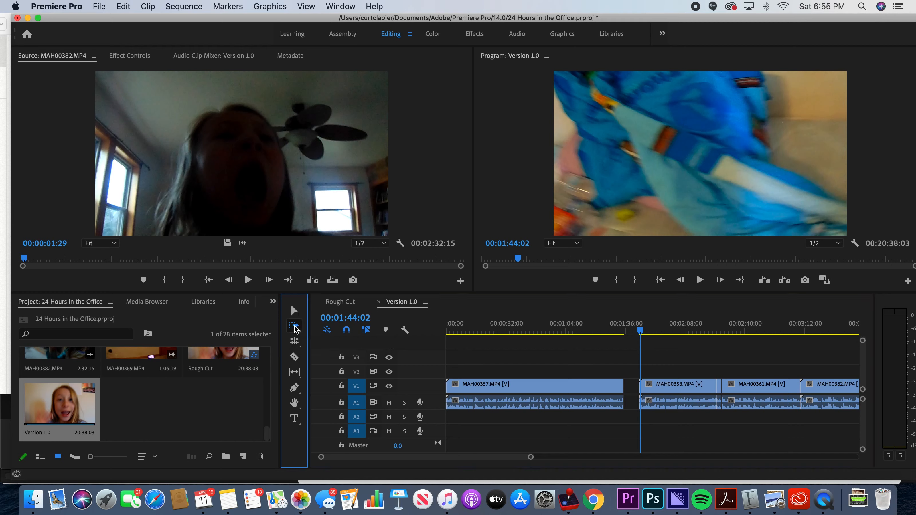
left_click(645, 385)
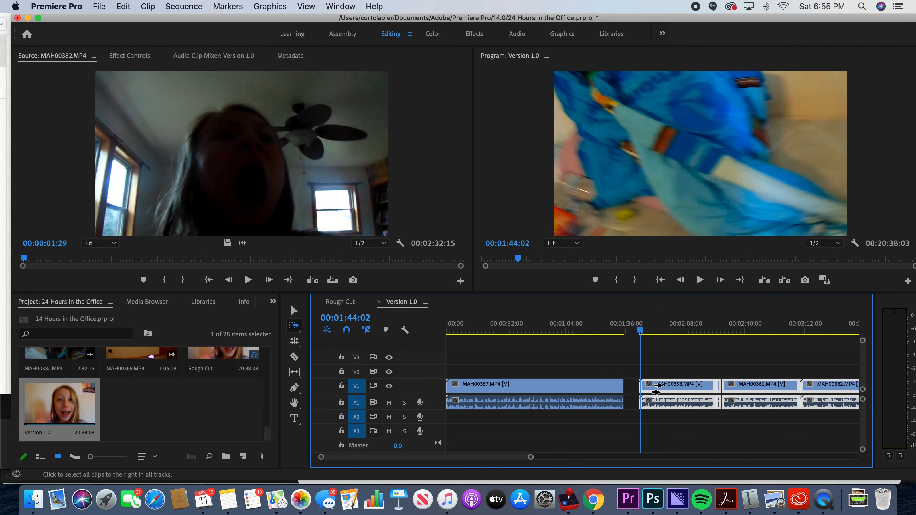
left_click(757, 388)
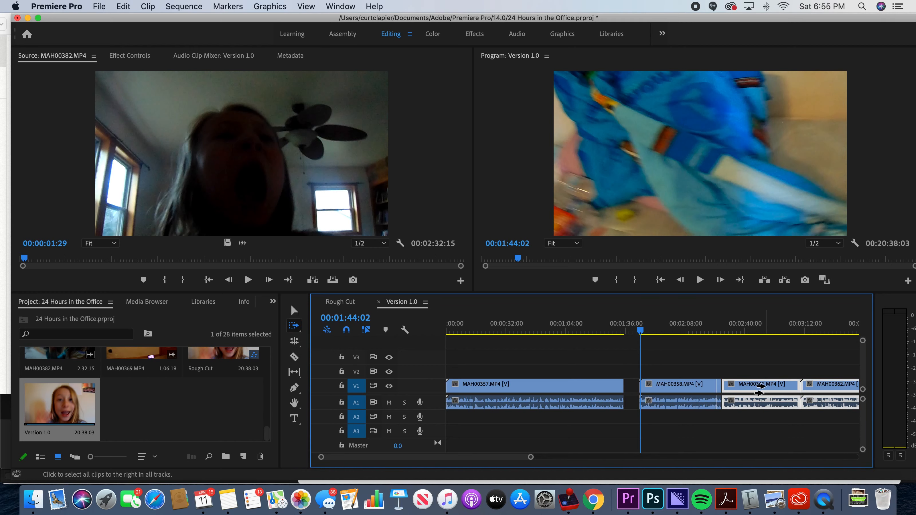
left_click(807, 386)
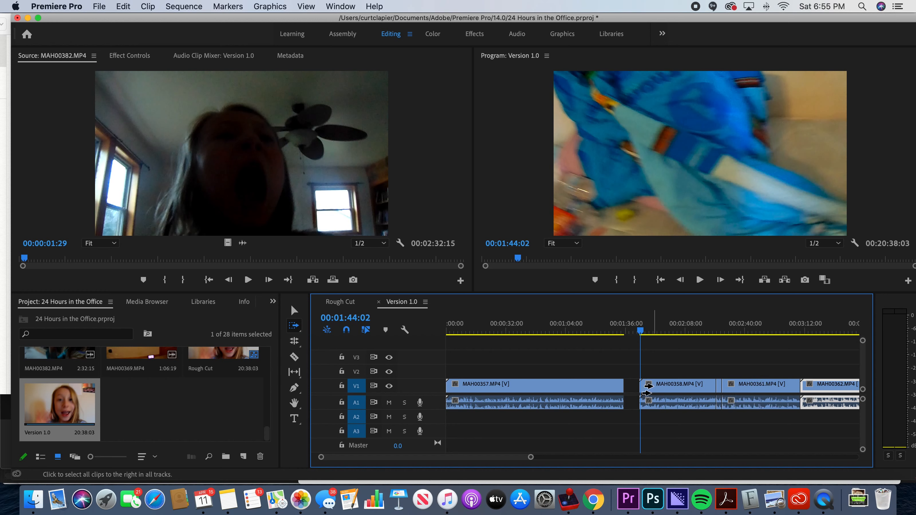
Step: Move all clips from MAH00358.MP4 onward against the end of MAH00357.MP4, and undo the move
left_click(648, 388)
left_click_drag(642, 390, 645, 391)
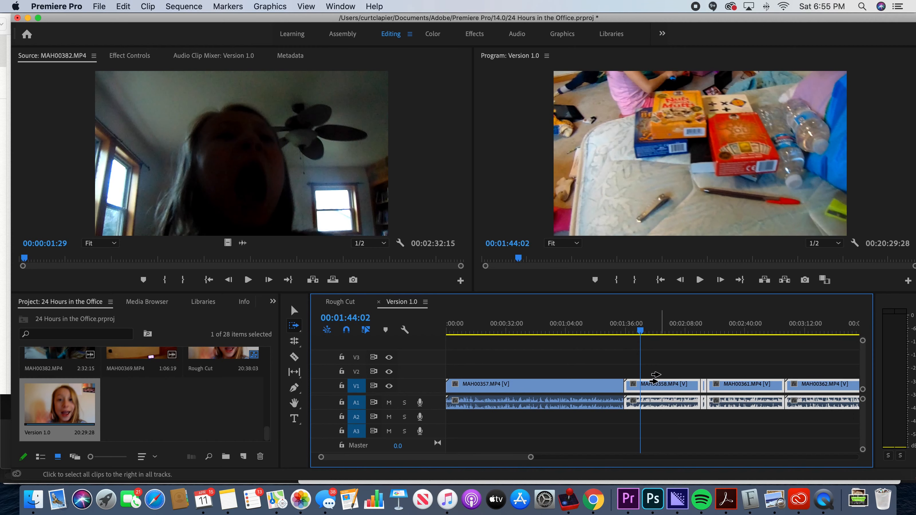
key("super+z")
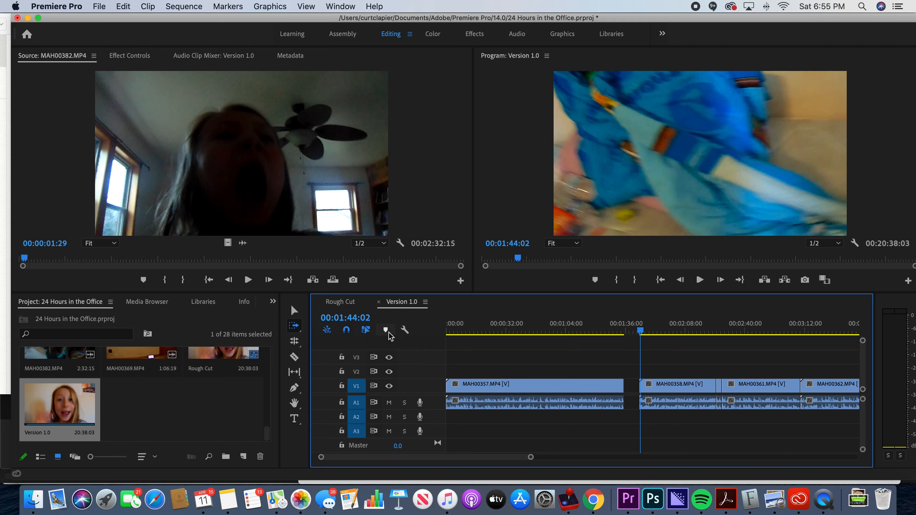
Step: Place the playhead at 00:01:22:06 and shift all clips from MAH00358.MP4 onward later, widening the gap after MAH00357.MP4
left_click_drag(637, 334, 599, 332)
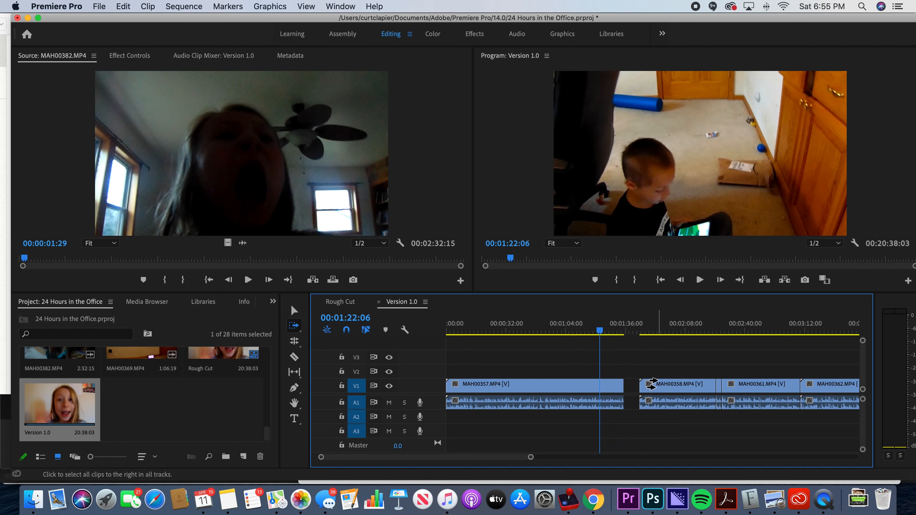
left_click(661, 386)
left_click_drag(655, 385, 652, 389)
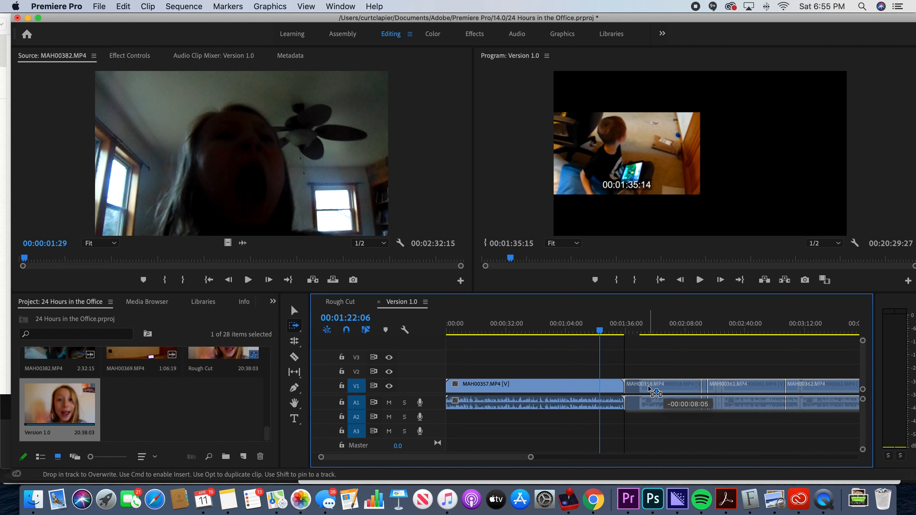
left_click_drag(649, 388, 681, 388)
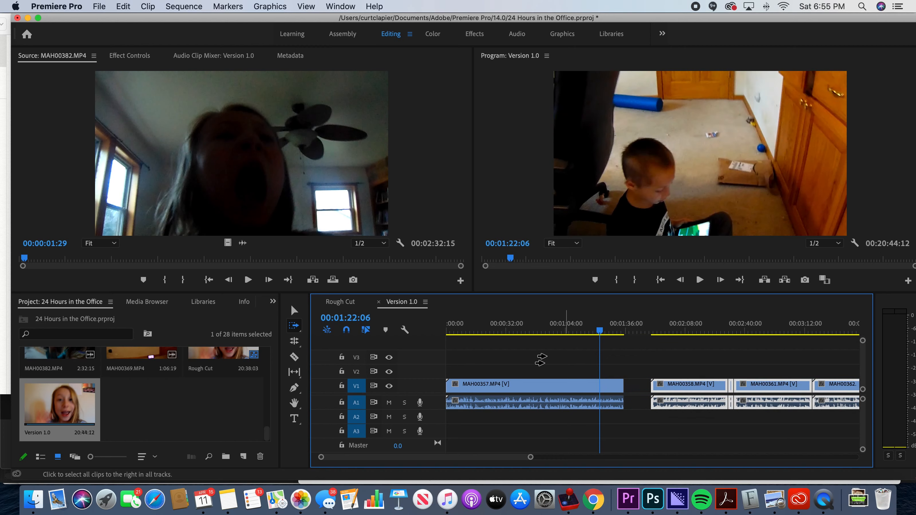
Step: With timeline snapping turned off, move the clips from MAH00358.MP4 onward up to MAH00357.MP4 and play across the join
left_click(350, 333)
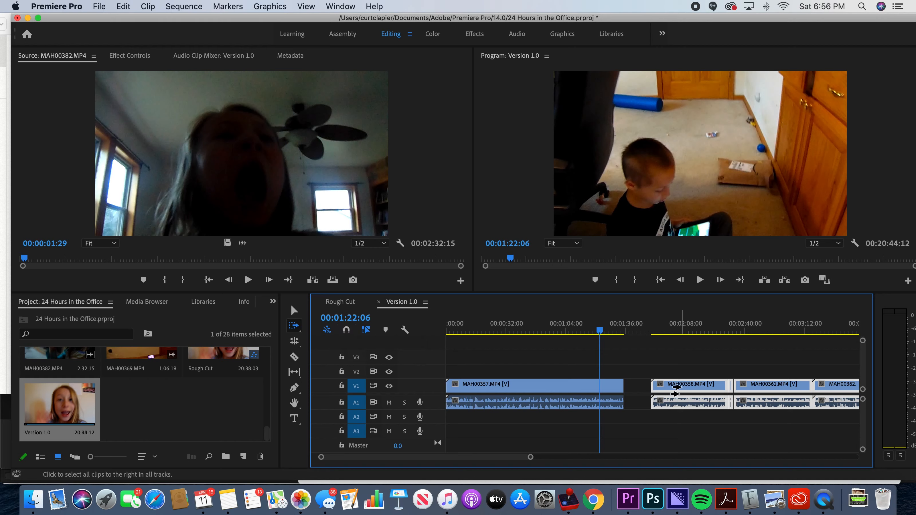
left_click_drag(682, 390, 662, 392)
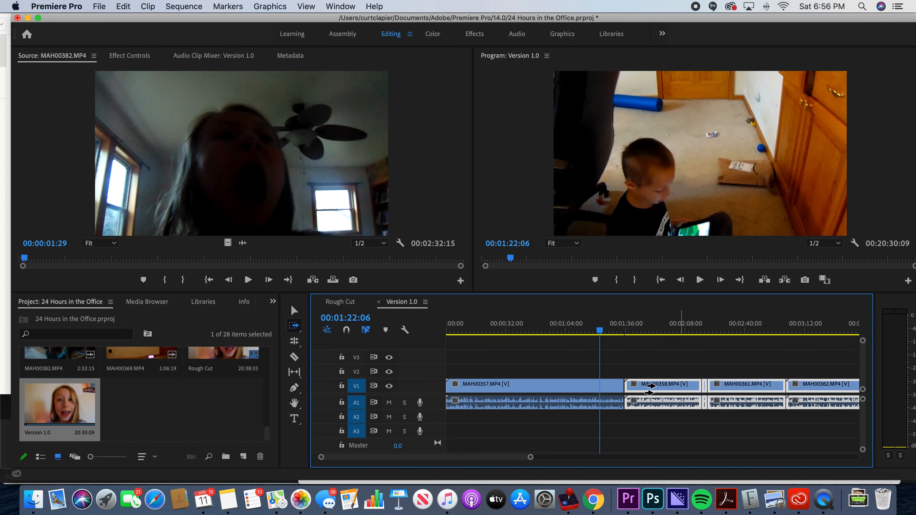
left_click(624, 331)
key("space")
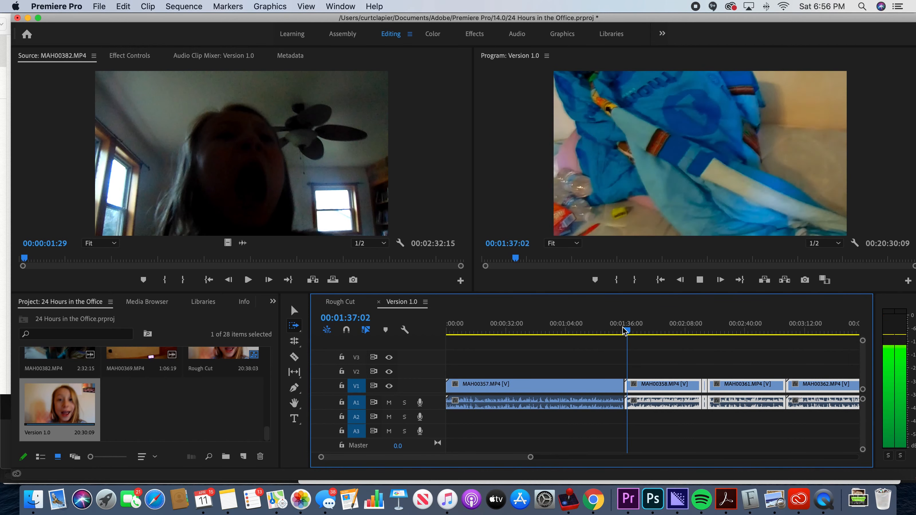
key("space")
Step: Undo the last clip move and turn timeline snapping back on
left_click_drag(646, 342, 670, 343)
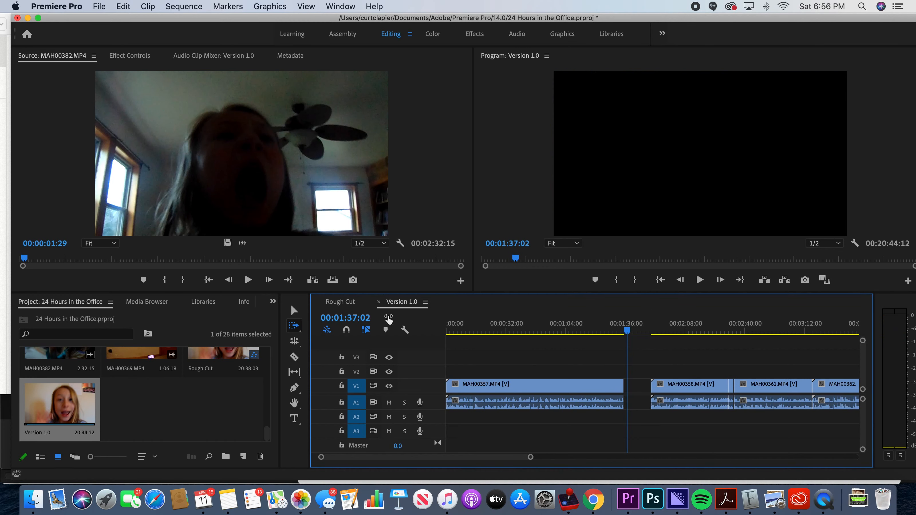
left_click(347, 331)
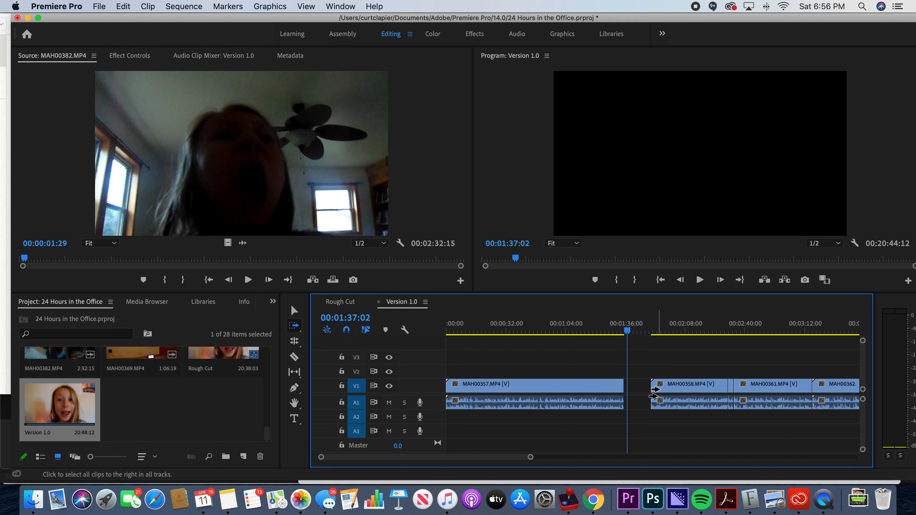
Step: Move all clips from MAH00358.MP4 onward against the end of MAH00357.MP4 and play the join from 00:01:26:24
left_click_drag(681, 390, 646, 389)
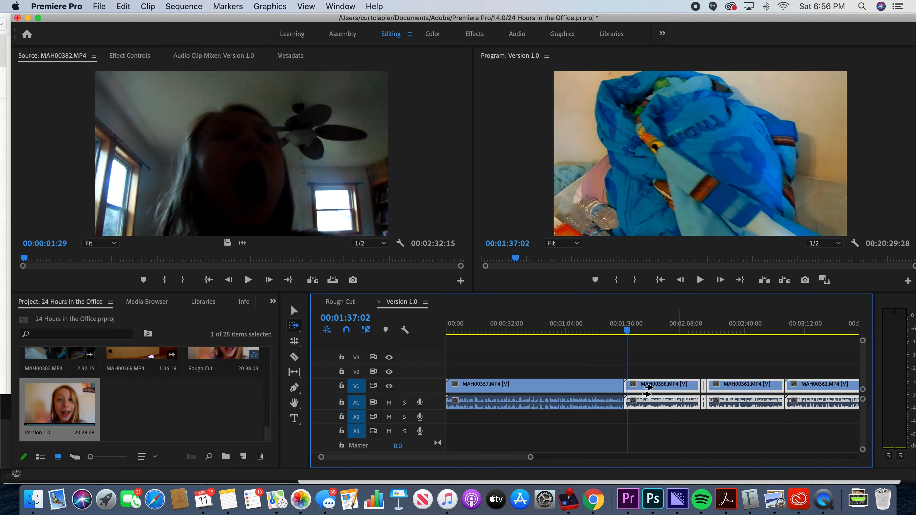
left_click(609, 333)
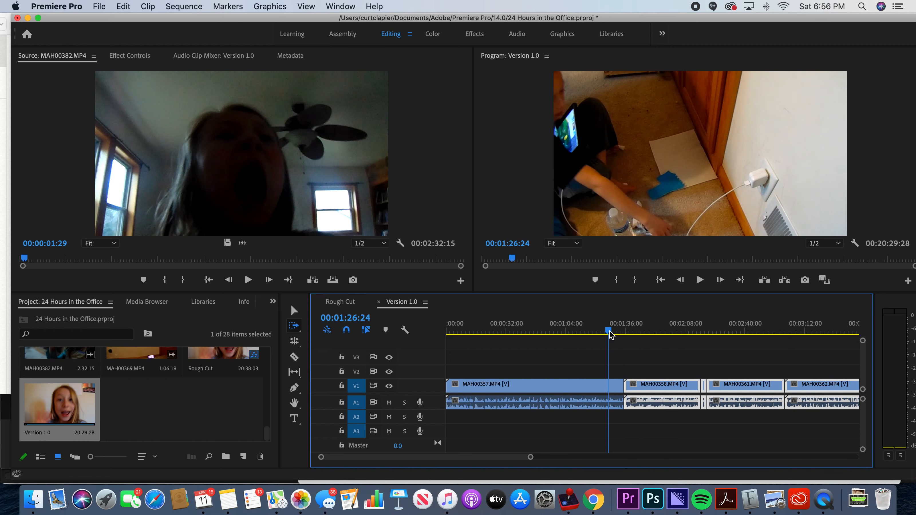
key("space")
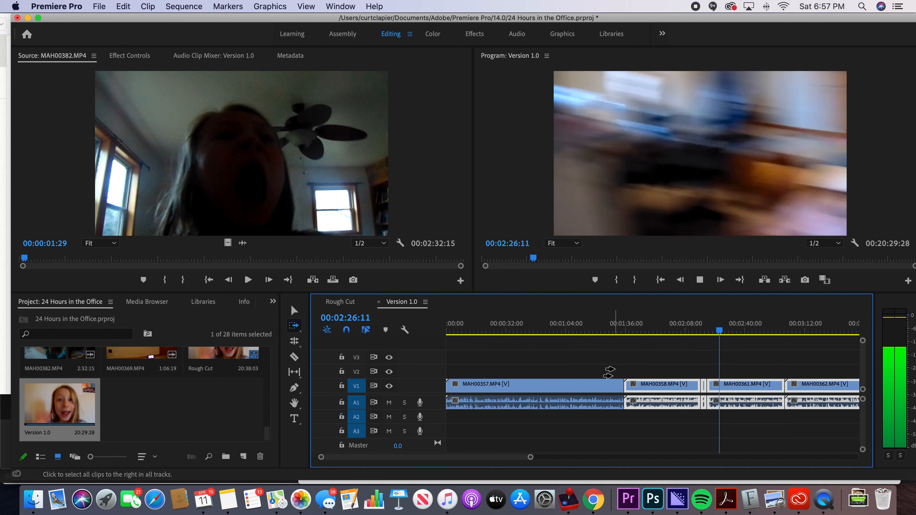
key("space")
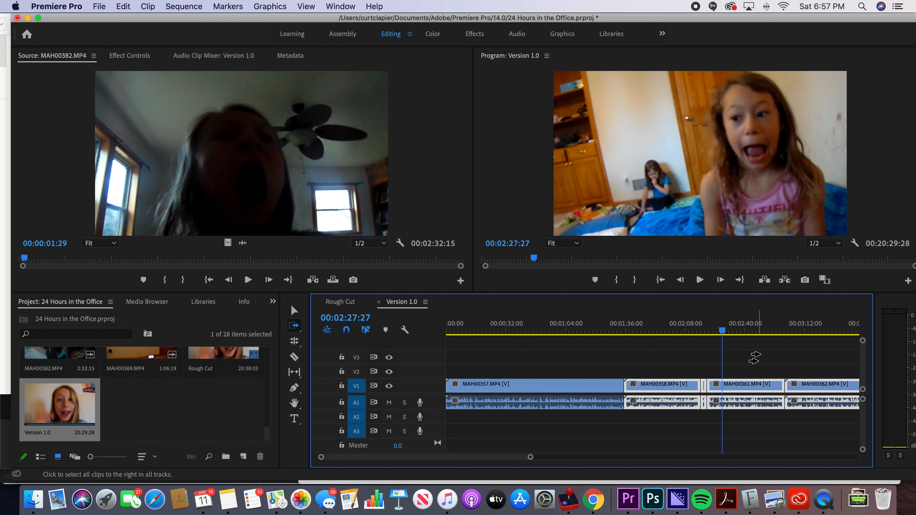
Step: Deselect all clips with the Selection tool and play from 00:02:11:27 through the short clip between MAH00358.MP4 and MAH00361.MP4
left_click(693, 331)
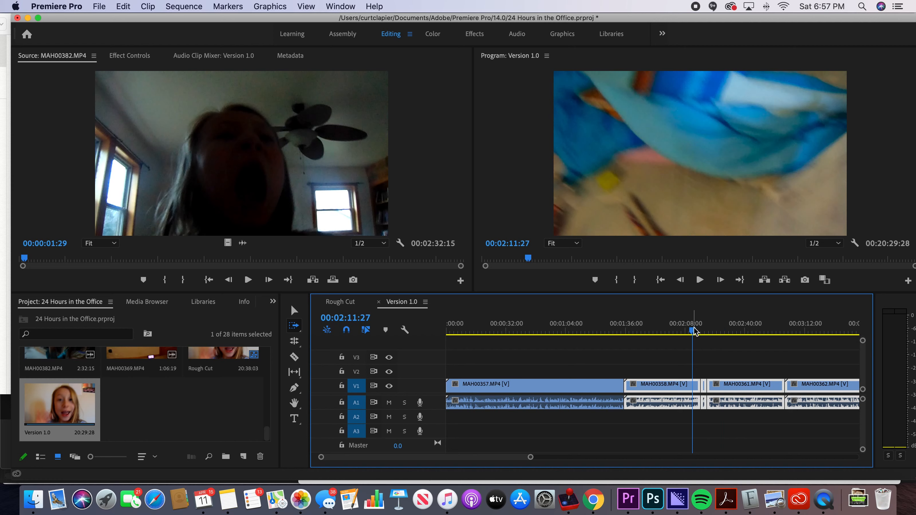
left_click(294, 311)
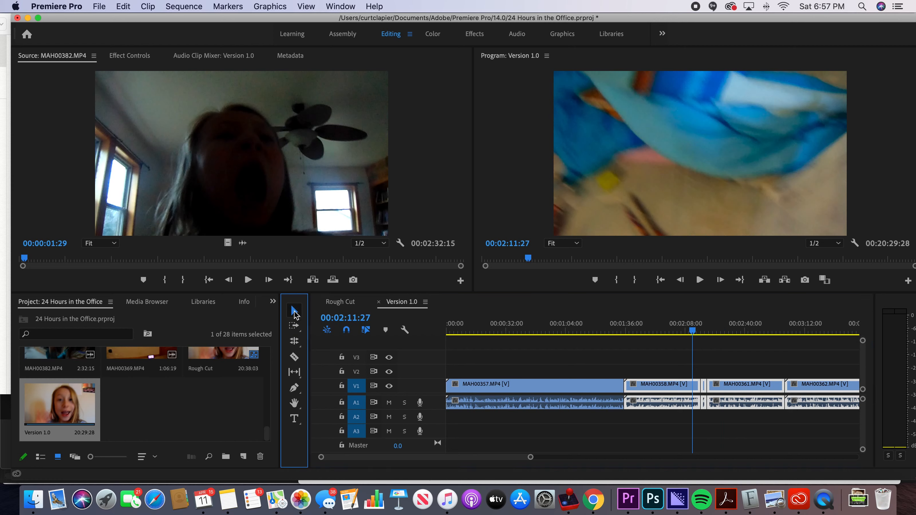
left_click(712, 375)
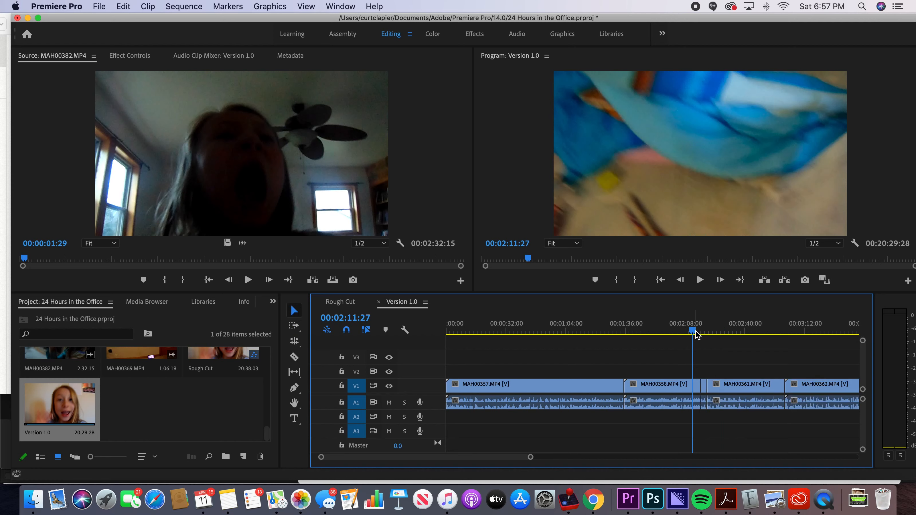
key("space")
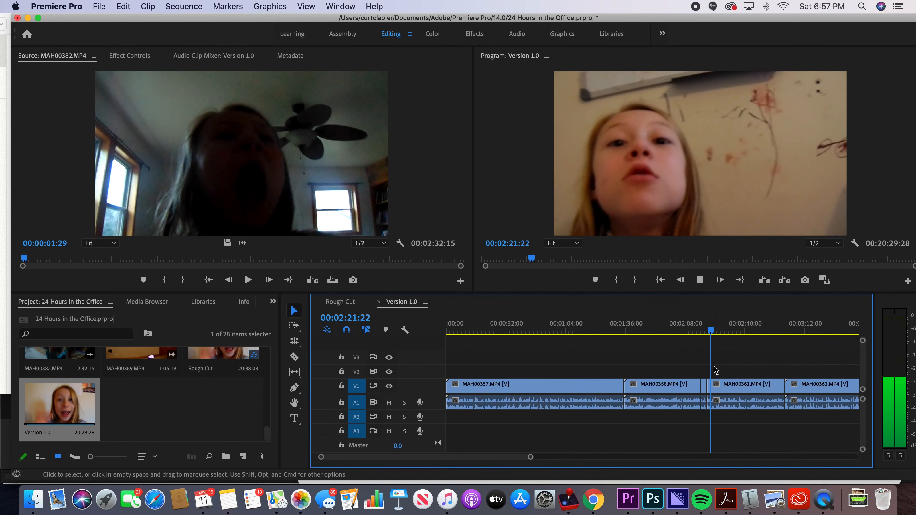
key("space")
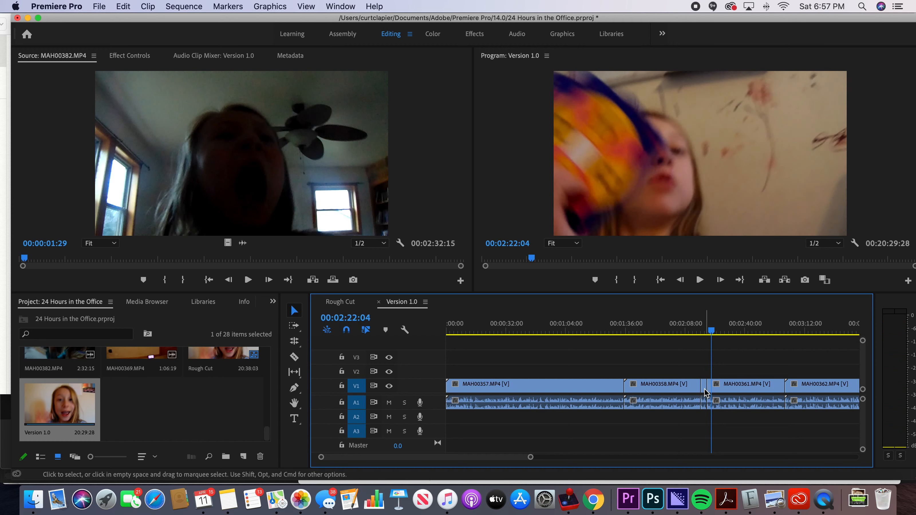
Step: Save the short clip between MAH00358.MP4 and MAH00361.MP4 as a project item and view it in the source monitor up to 00:00:03:16
left_click(704, 389)
left_click_drag(694, 391, 223, 389)
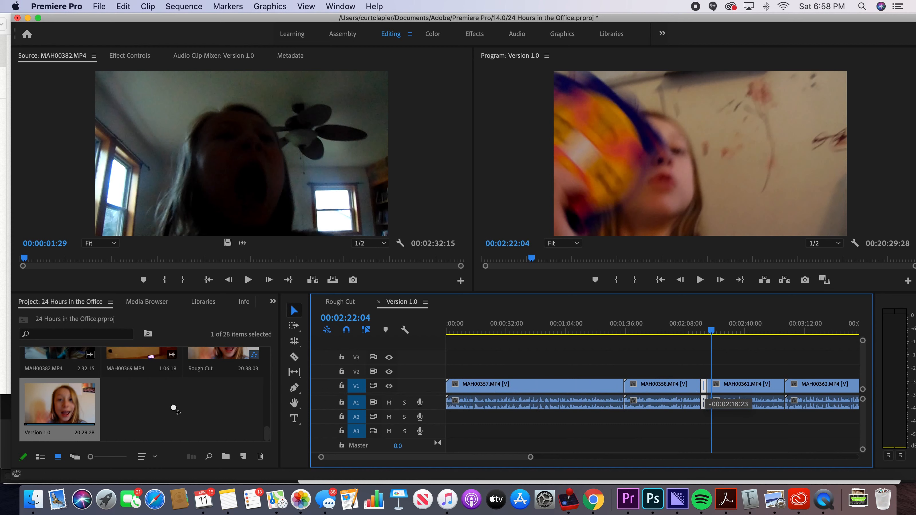
left_click_drag(120, 408, 123, 398)
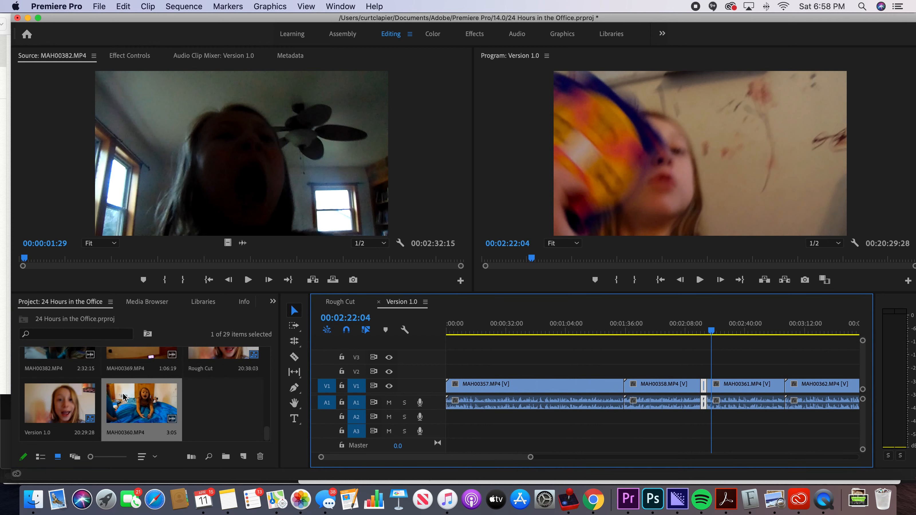
double_click(134, 407)
left_click_drag(155, 260, 303, 269)
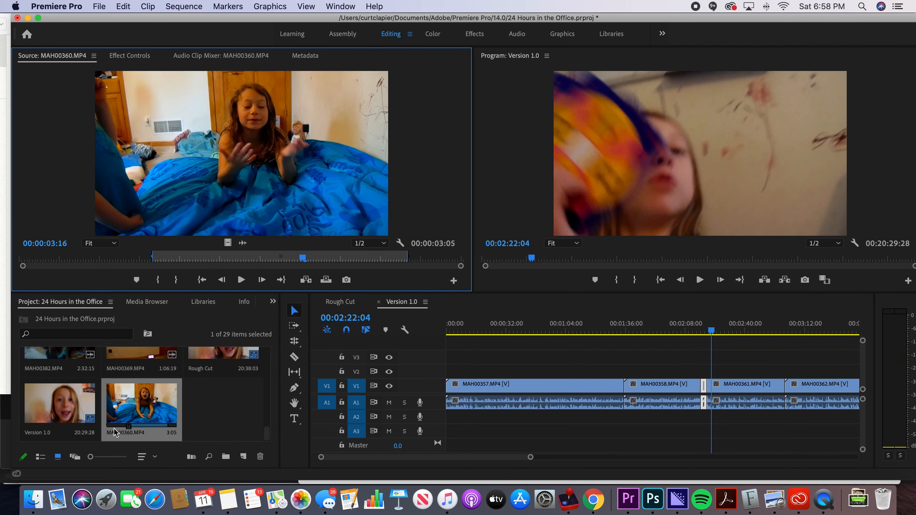
Step: Rename the saved MAH00360.MP4 project item as Chapstick
left_click(120, 435)
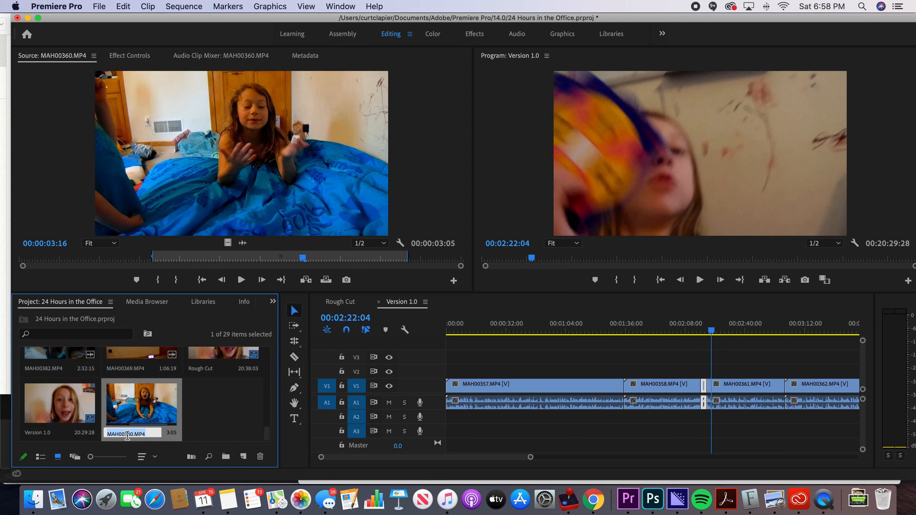
type("Chapstick")
key("Return")
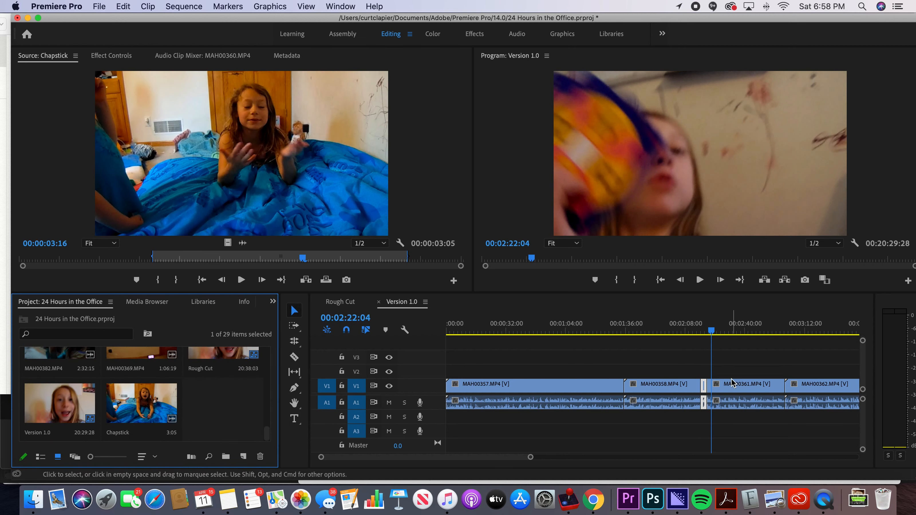
Step: Delete the short clip between MAH00358.MP4 and MAH00361.MP4 from the sequence and close the gap it leaves
left_click(704, 337)
left_click(709, 371)
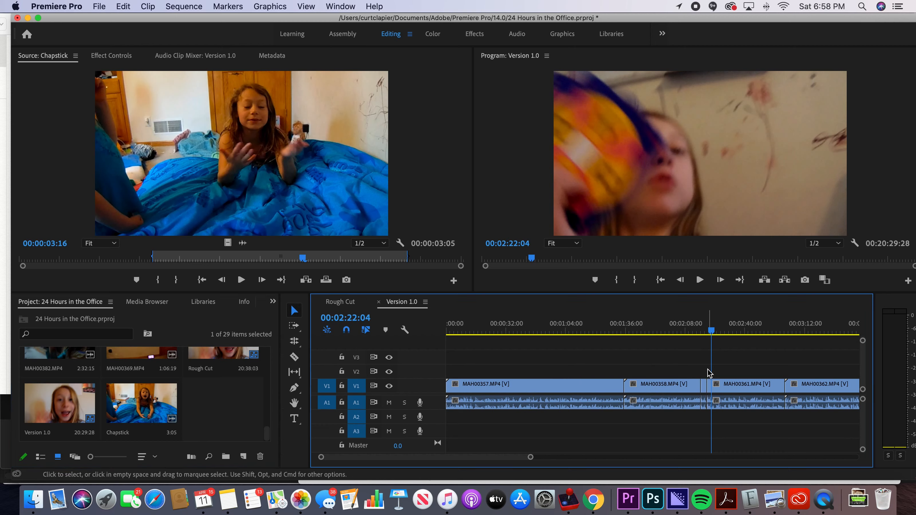
key("Delete")
key("Delete")
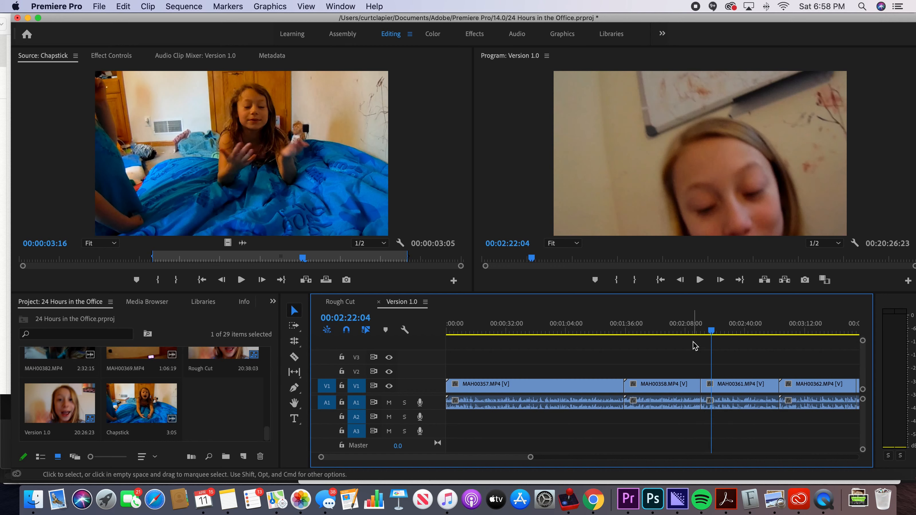
Step: Play the sequence across the join of MAH00358.MP4 and MAH00361.MP4, replaying it from 00:02:16:15
left_click(688, 332)
key("space")
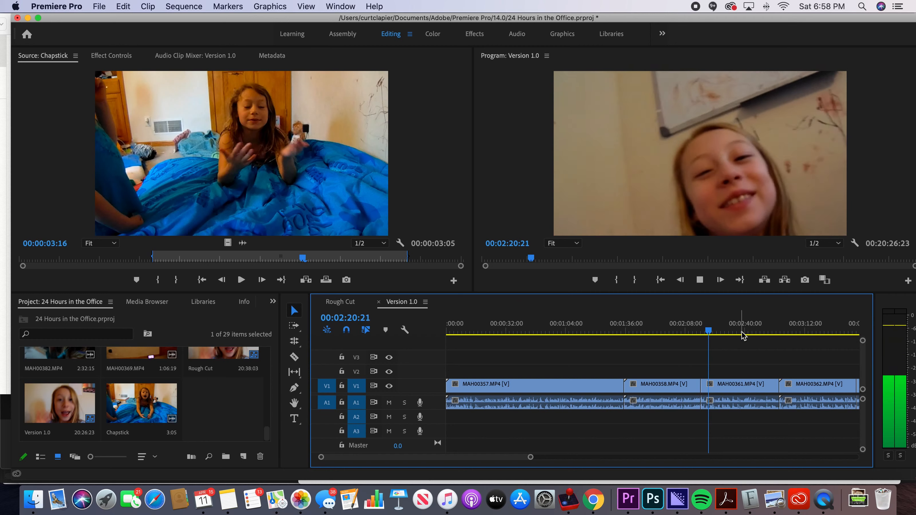
key("space")
left_click_drag(712, 336, 703, 337)
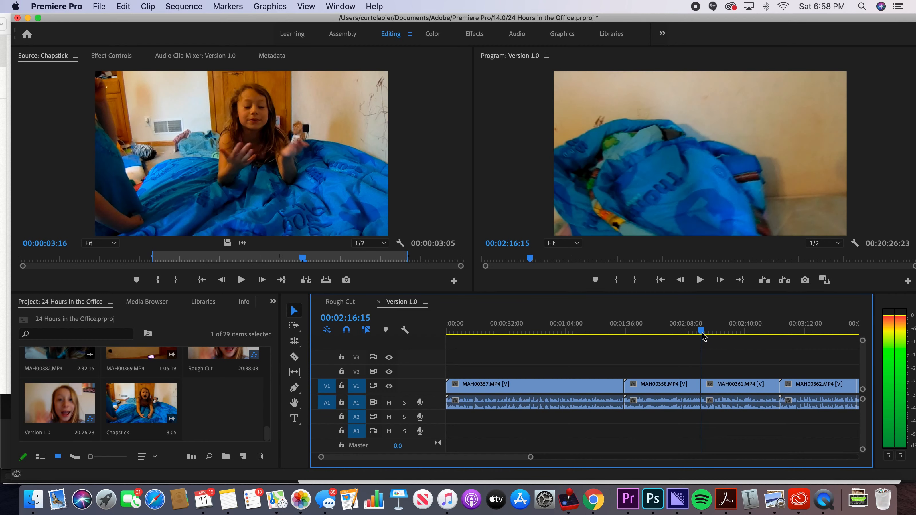
key("space")
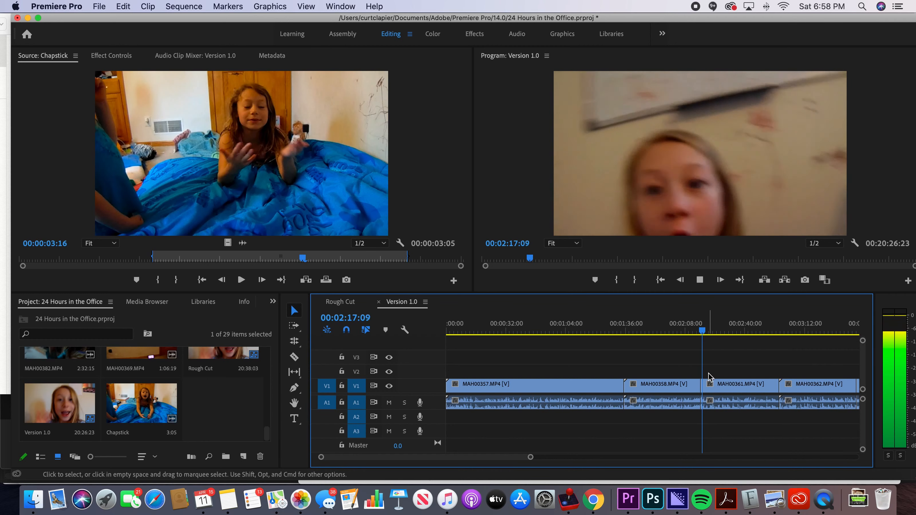
key("space")
Step: Place the playhead at 00:02:17:28 frame by frame and trim the start of MAH00361.MP4 to it
key("Left")
key("Left")
key("Left")
key("Left")
key("Left")
key("Left")
key("Left")
key("Left")
key("Left")
key("Left")
key("Left")
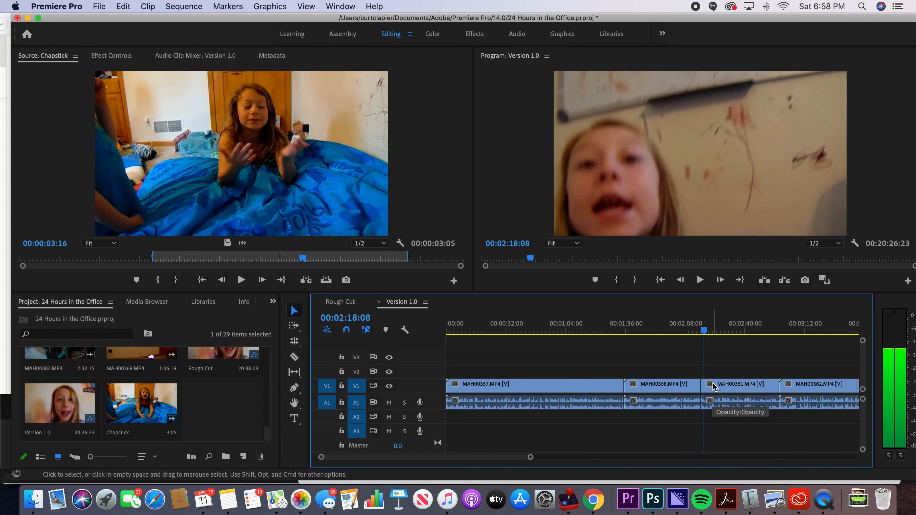
key("Left")
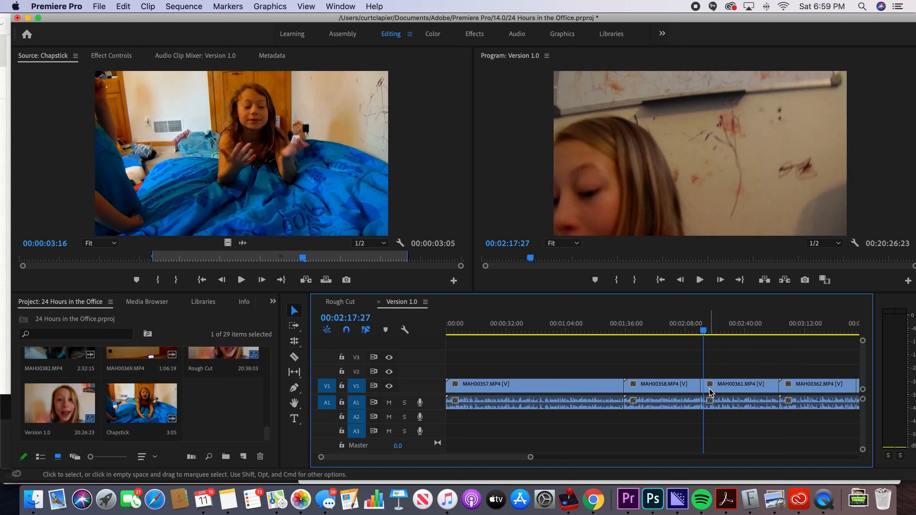
key("Left")
key("Left")
key("Left")
key("Left")
key("Left")
key("Left")
key("Left")
key("Left")
key("Left")
key("Left")
key("Left")
key("Left")
key("Left")
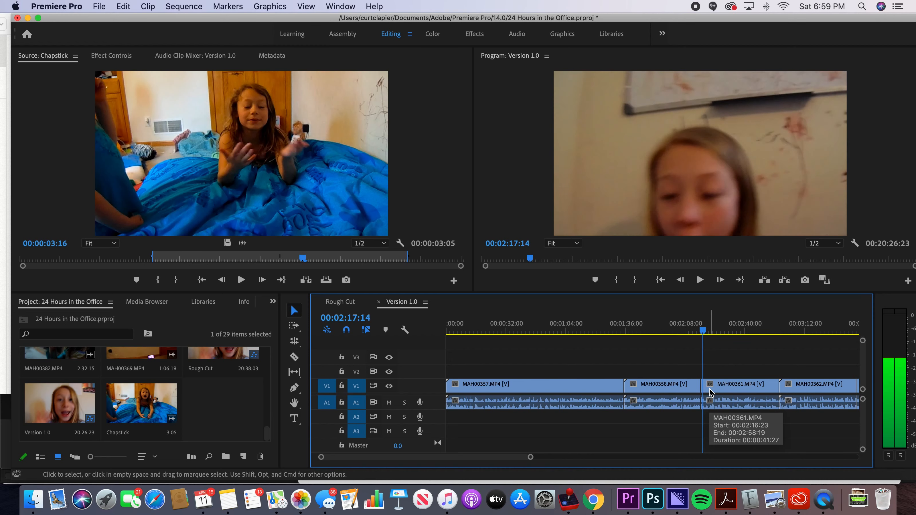
key("Right")
key("Right")
key("Right")
key("Right")
key("Right")
key("Right")
key("Right")
key("Right")
key("Right")
key("Right")
key("Right")
key("Right")
key("Right")
key("Right")
key("Right")
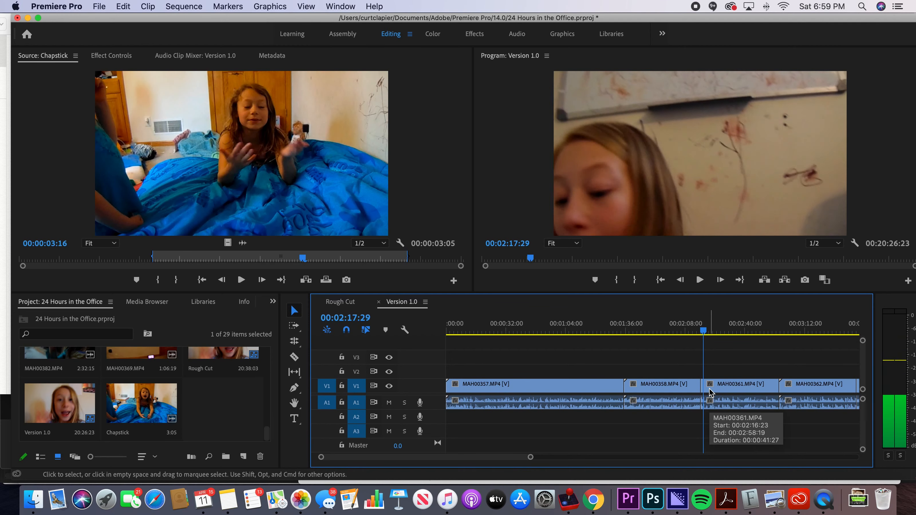
key("Right")
key("Right")
key("Right")
key("Left")
key("Left")
key("Left")
key("Left")
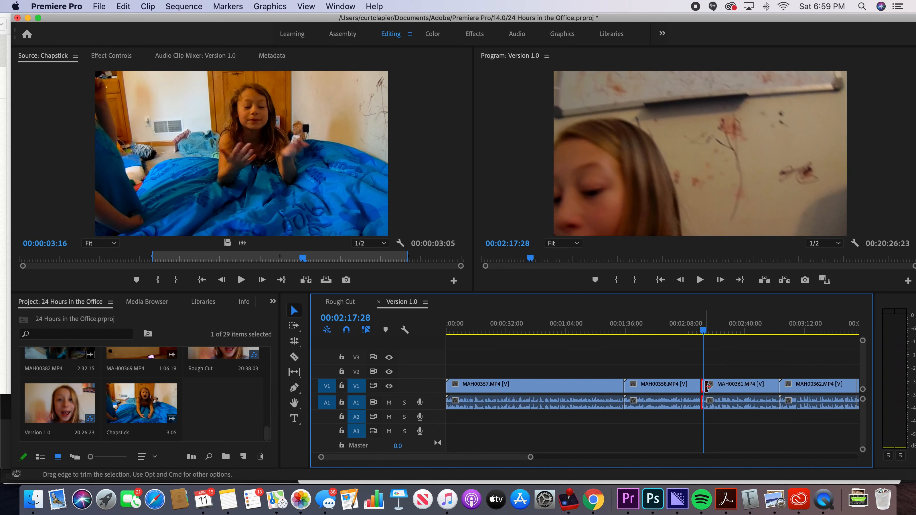
mouse_move(707, 386)
left_mouse_down()
mouse_move(745, 389)
mouse_move(707, 388)
left_mouse_up()
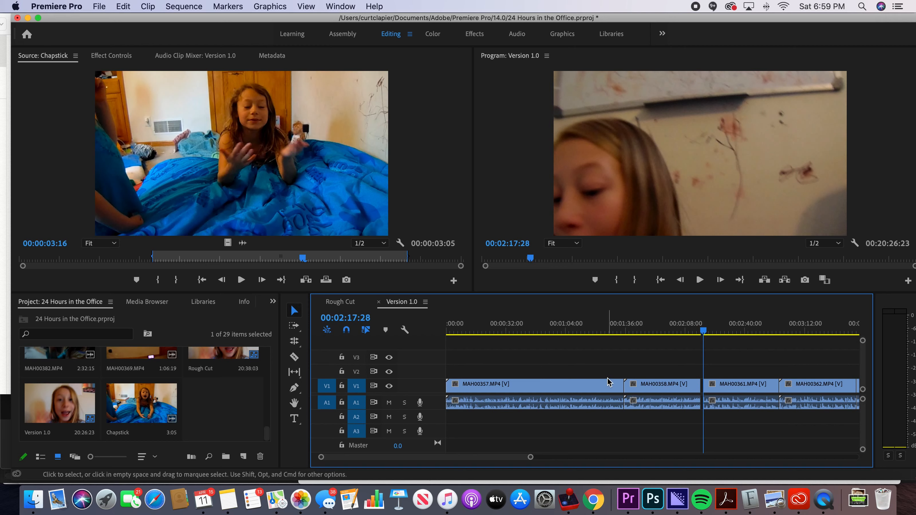
Step: Examine the gap between MAH00358.MP4 and MAH00361.MP4 at several timeline magnifications with the Zoom tool
key("z")
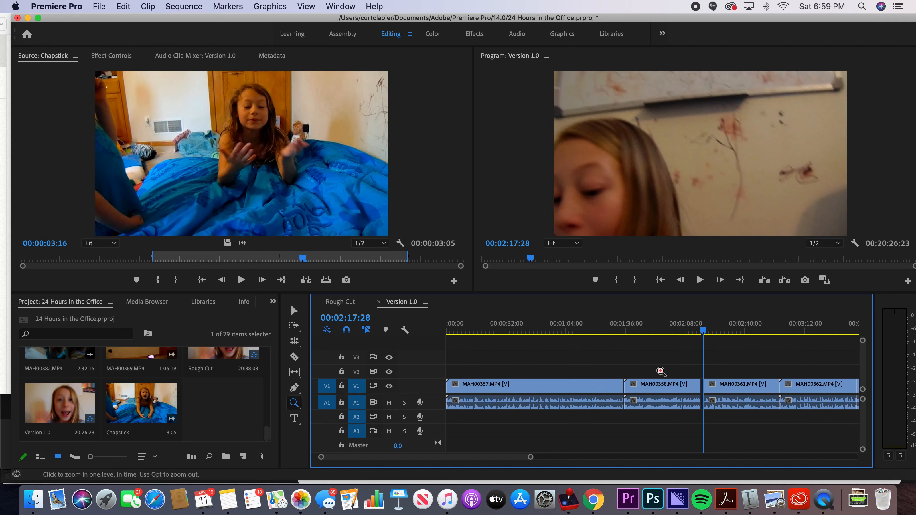
left_click(296, 406)
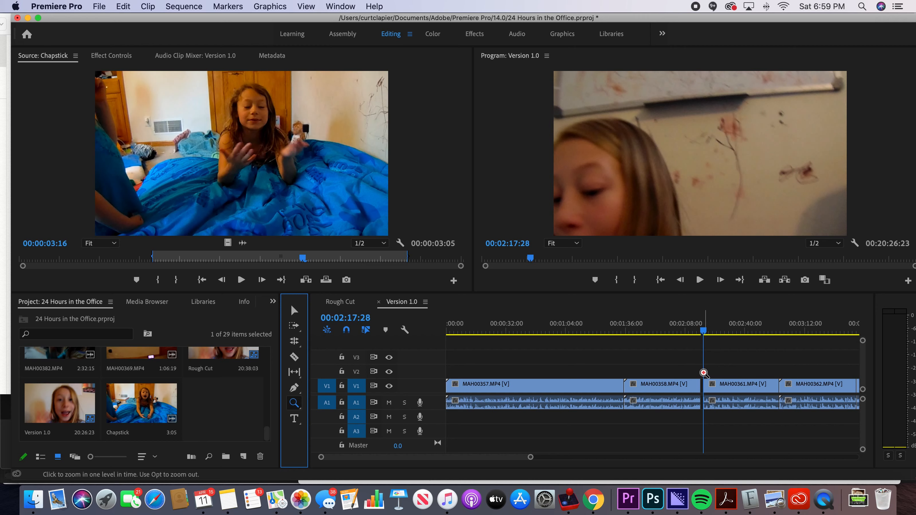
left_click(704, 372)
left_click(674, 375)
left_click(609, 374)
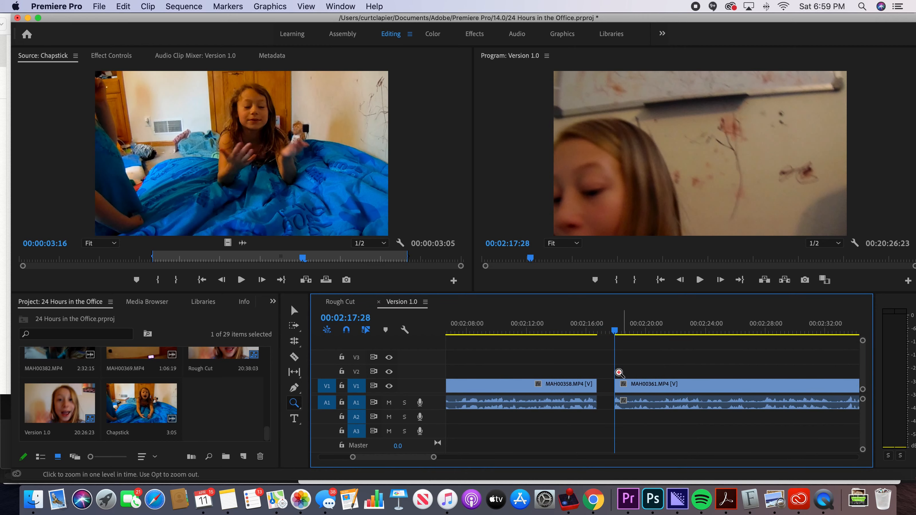
left_click(606, 372)
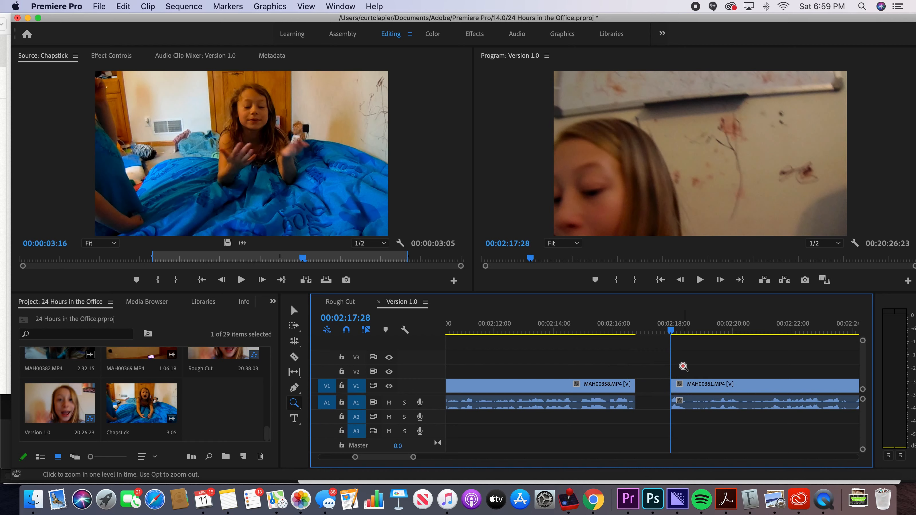
key("alt")
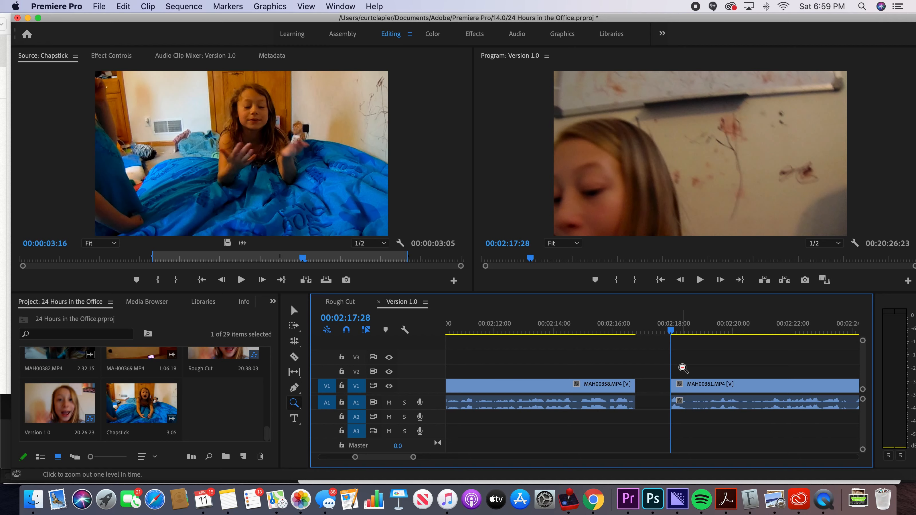
left_click(682, 368, "alt")
left_click(657, 370, "alt")
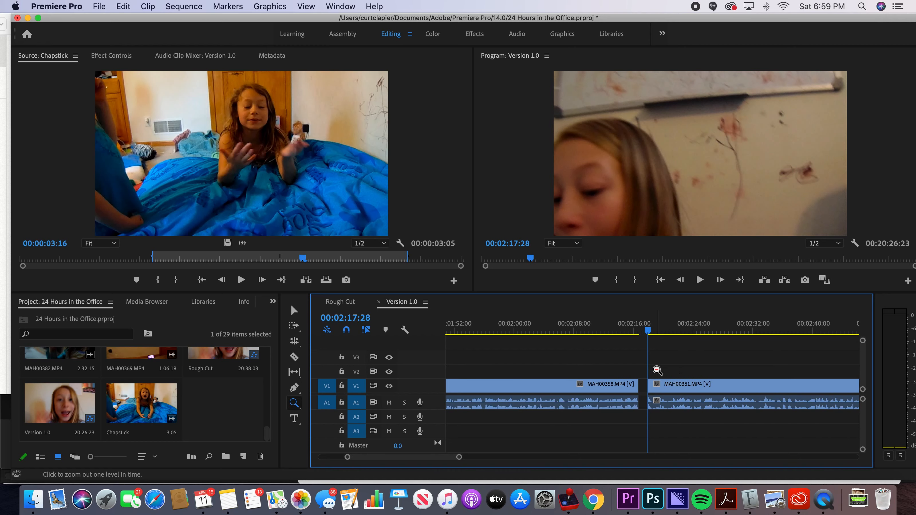
left_click(657, 370, "alt")
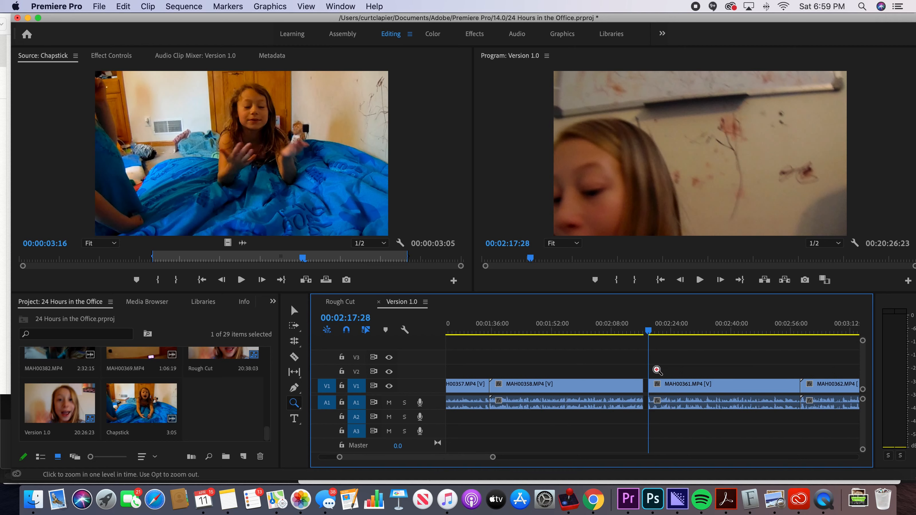
left_click(657, 370)
left_click(657, 370)
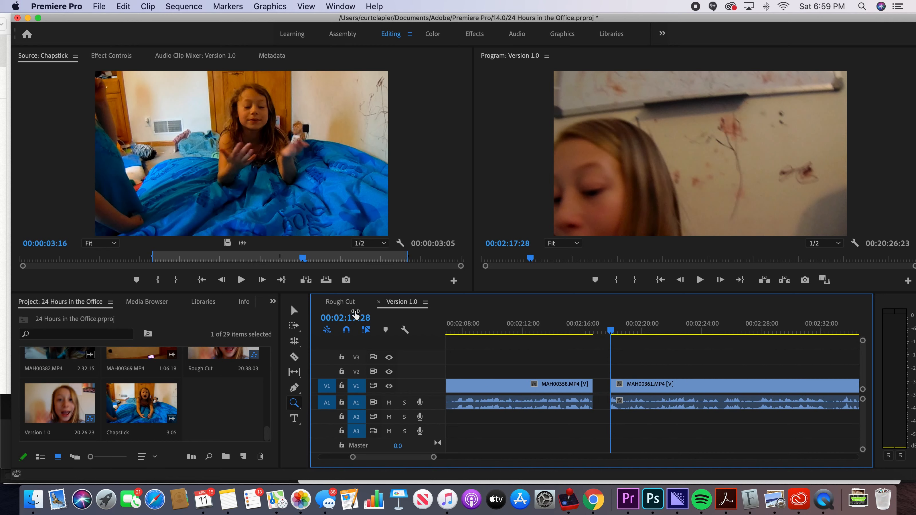
Step: Delete the gap between MAH00358.MP4 and MAH00361.MP4 with the Selection tool so the clips join
left_click(294, 310)
left_click(605, 392)
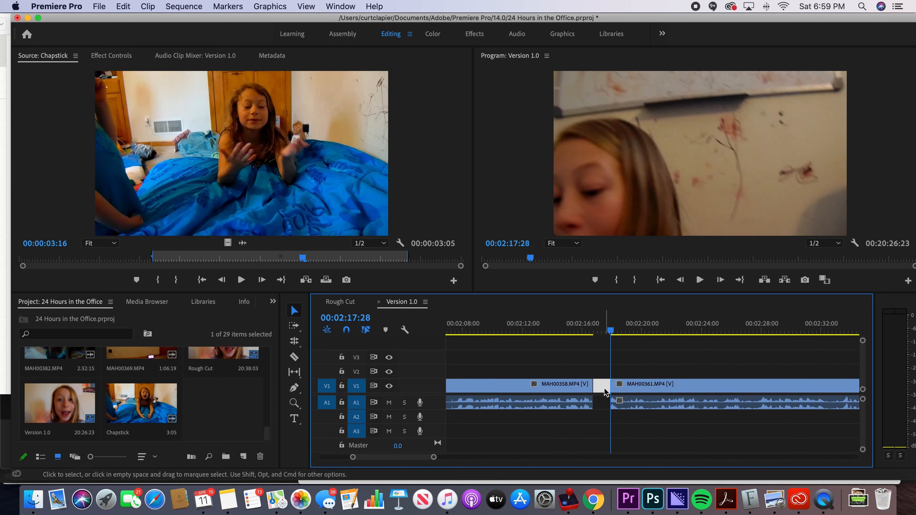
key("Delete")
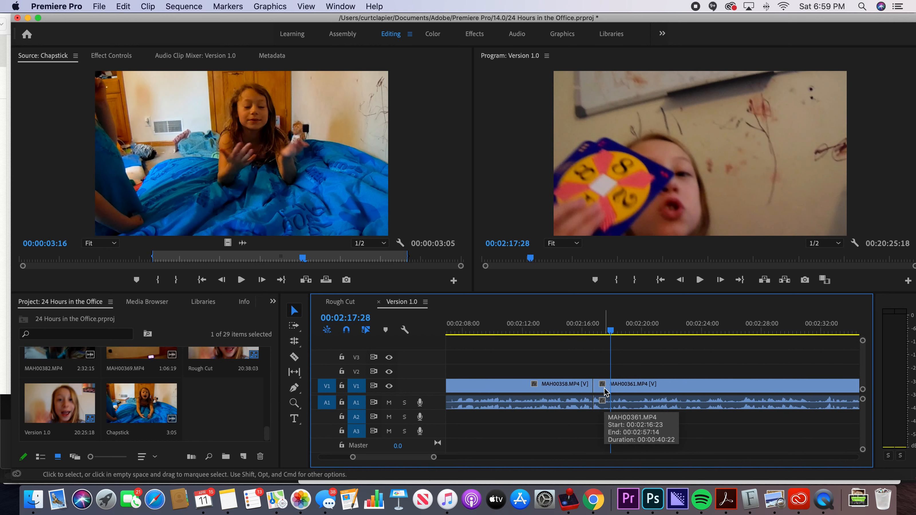
Step: Play the sequence across the join of MAH00358.MP4 and MAH00361.MP4 from 00:02:14:29
left_click(567, 332)
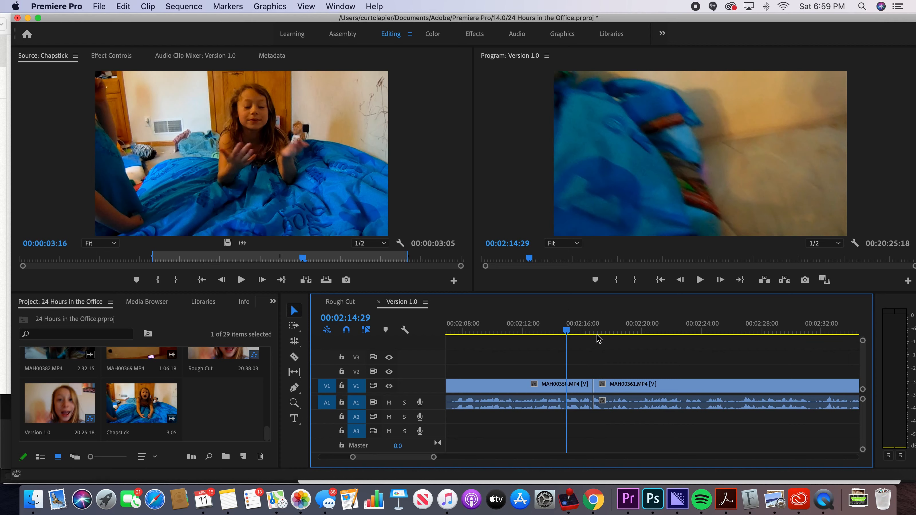
key("space")
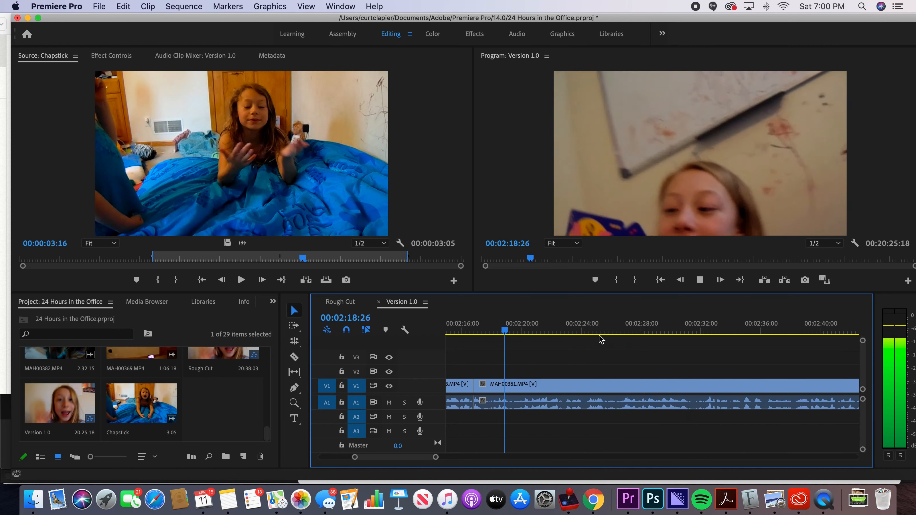
key("space")
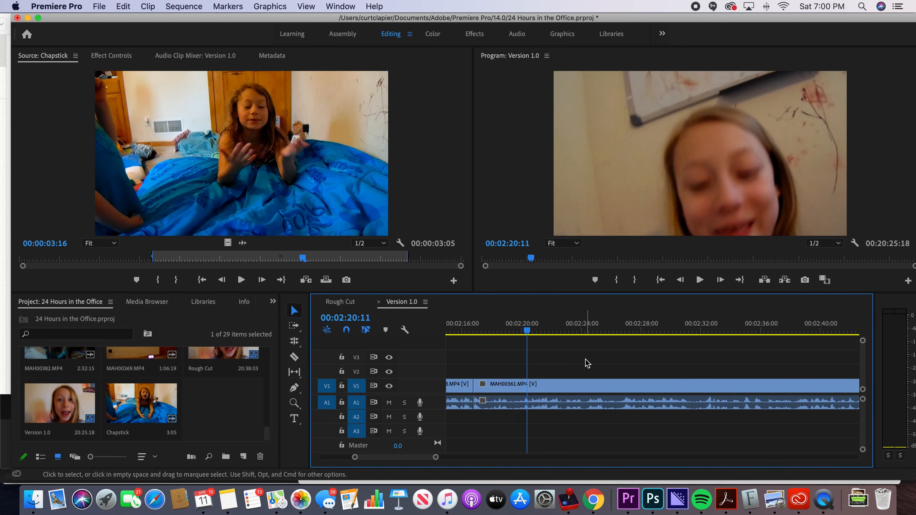
Step: Show several neighbouring clips in the timeline and play MAH00361.MP4 from 00:02:20:11 to just past the start of MAH00362.MP4
key("z")
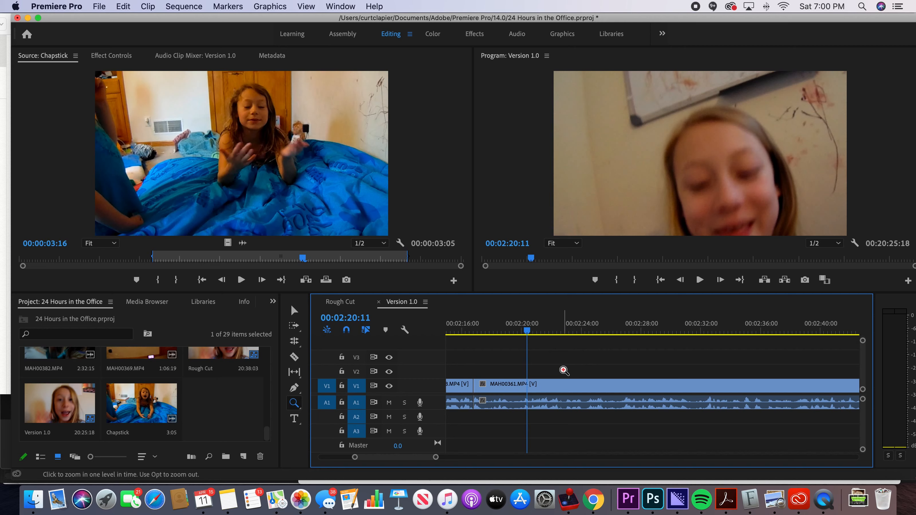
key("alt")
left_click(564, 371)
key("alt")
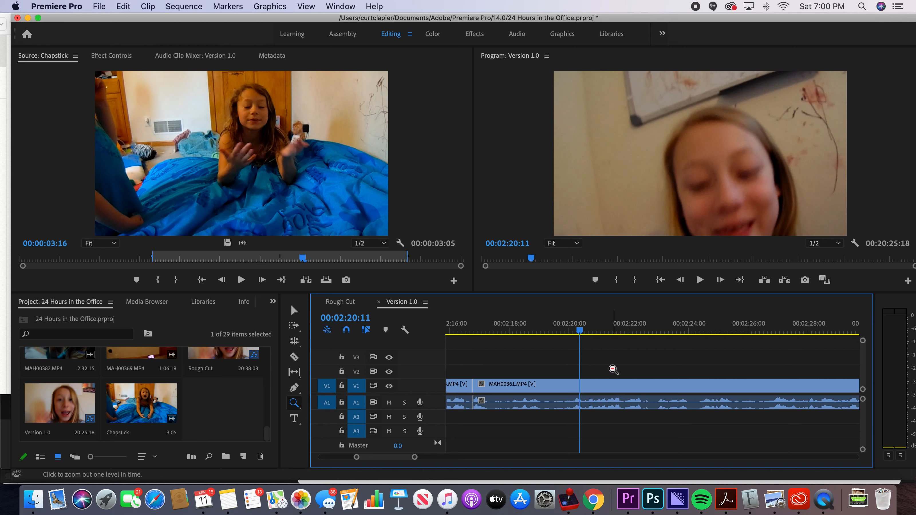
left_click(613, 370, "alt")
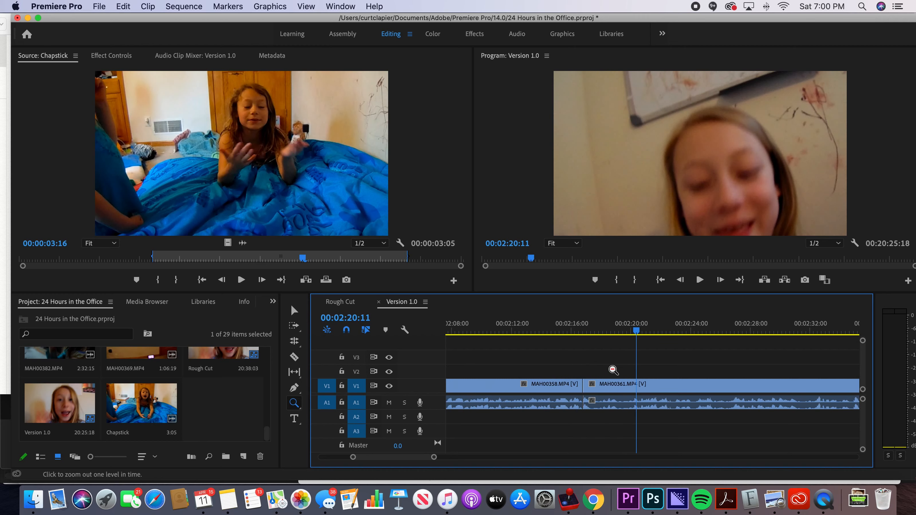
left_click(613, 370, "alt")
left_click(629, 369, "alt")
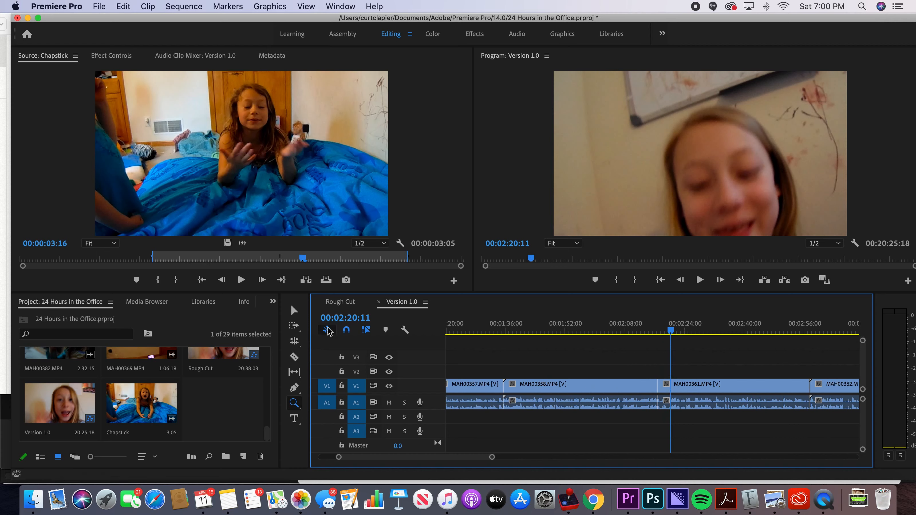
key("v")
key("space")
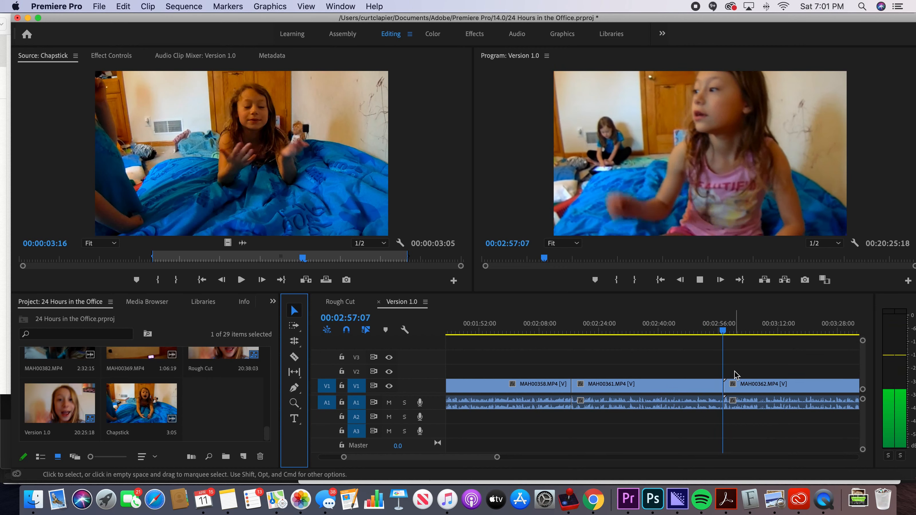
key("space")
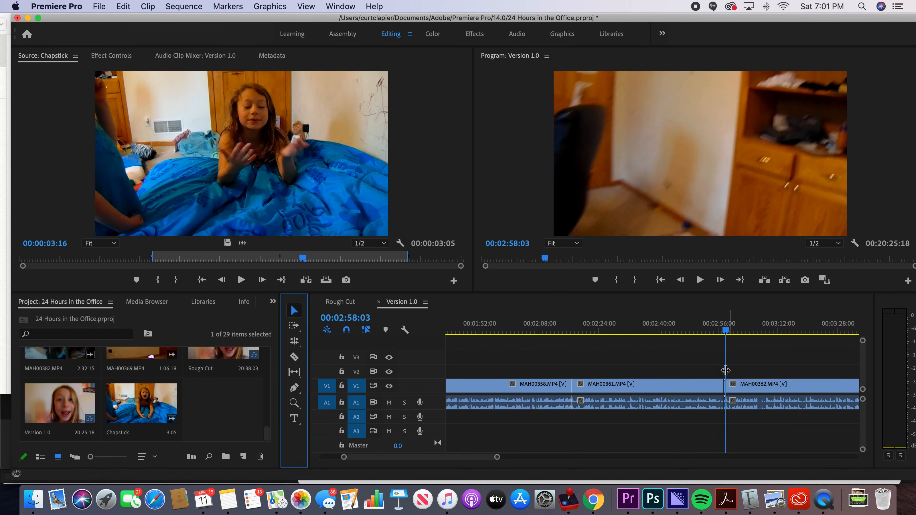
Step: Replay the second half of MAH00361.MP4 to find its cut point and stop the playhead at 00:02:44:23
left_click(644, 328)
key("space")
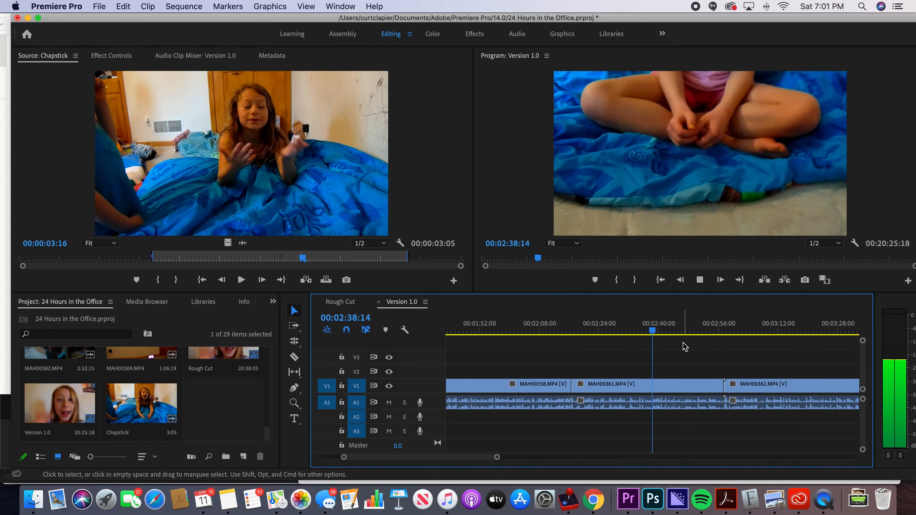
key("space")
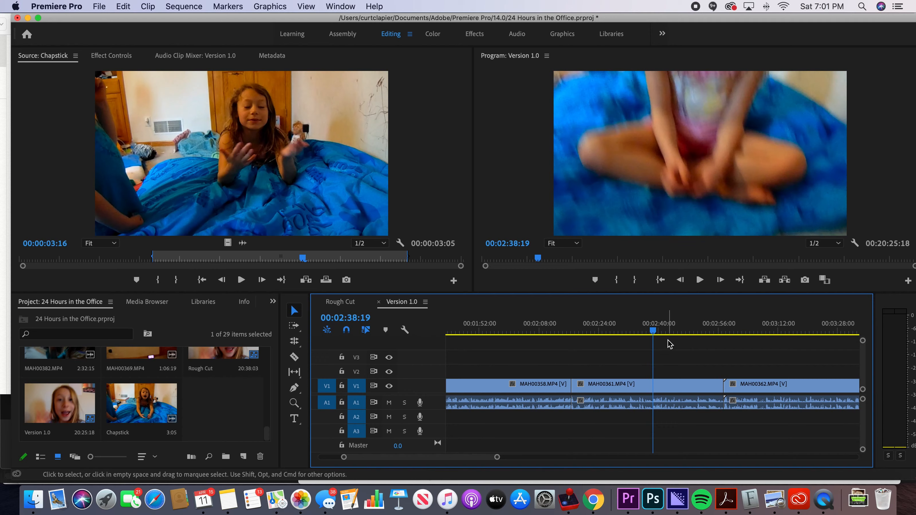
key("space")
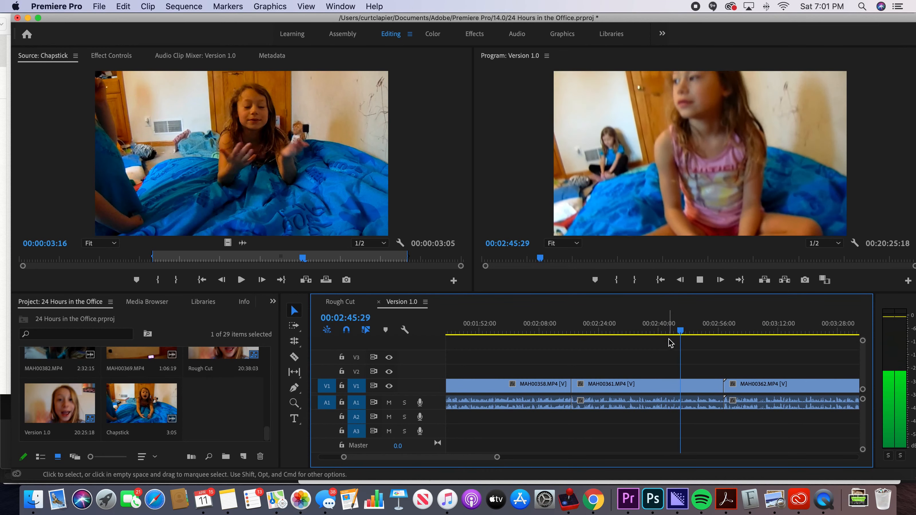
left_click(668, 332)
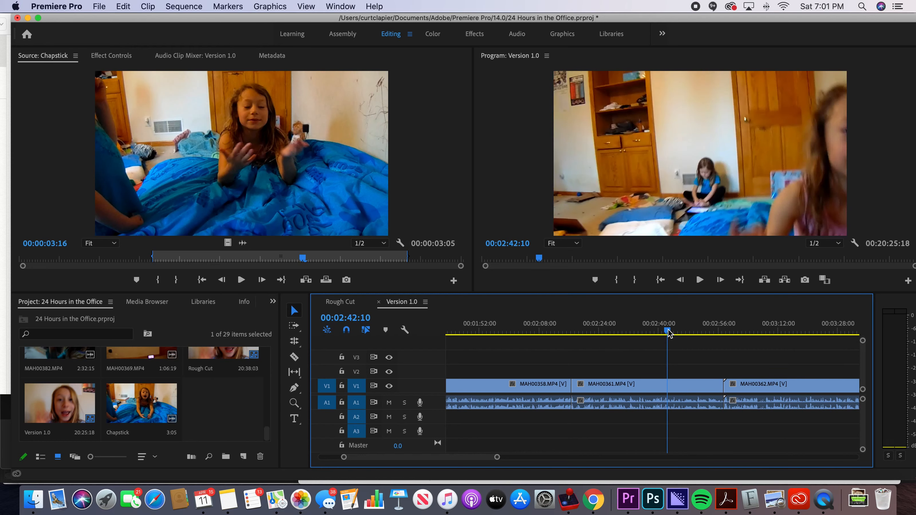
key("space")
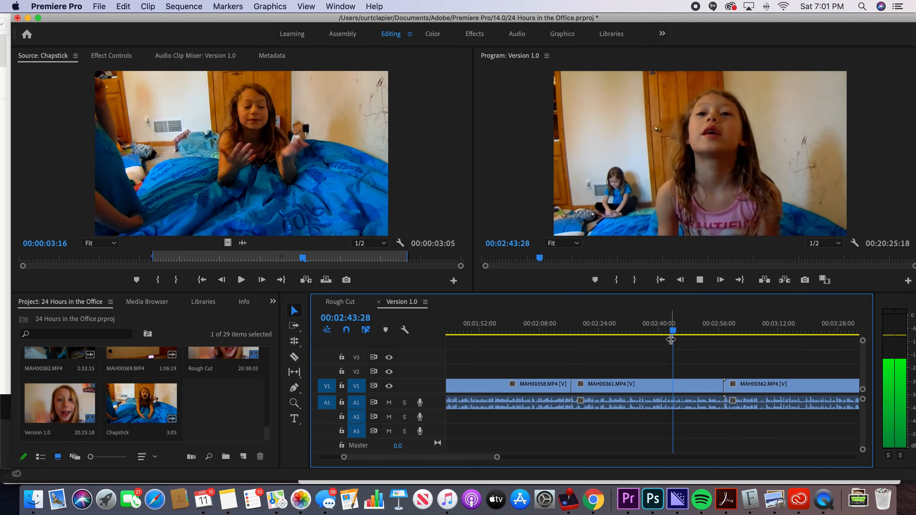
key("space")
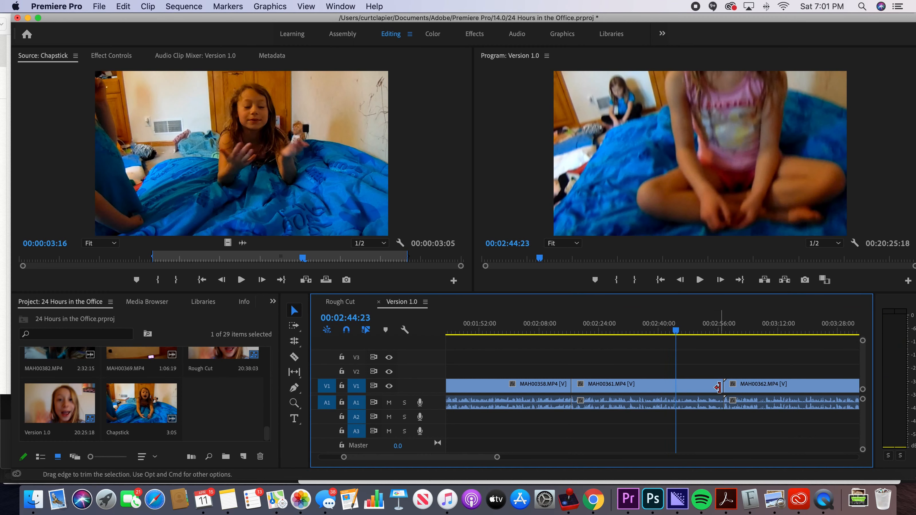
Step: Trim the end of MAH00361.MP4 to the playhead at 00:02:44:23 and delete the gap before MAH00362.MP4
left_click_drag(718, 387, 669, 387)
left_click(709, 390)
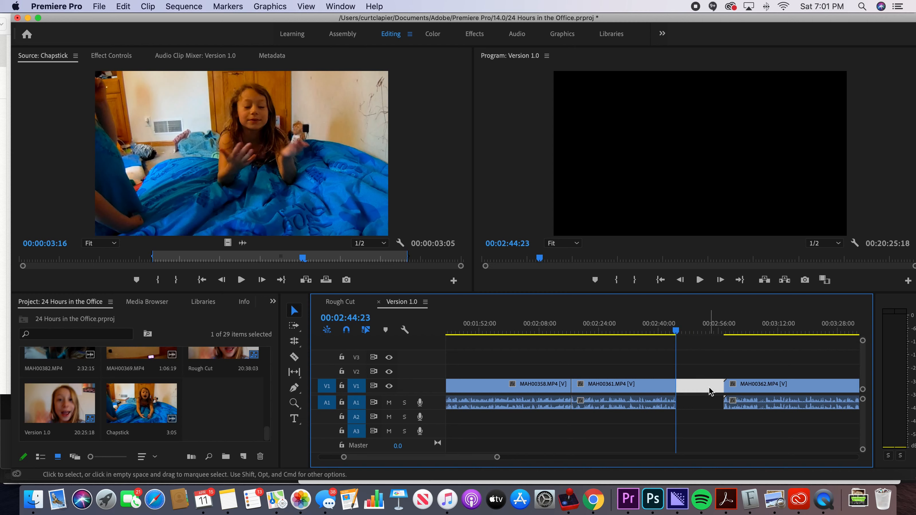
key("Delete")
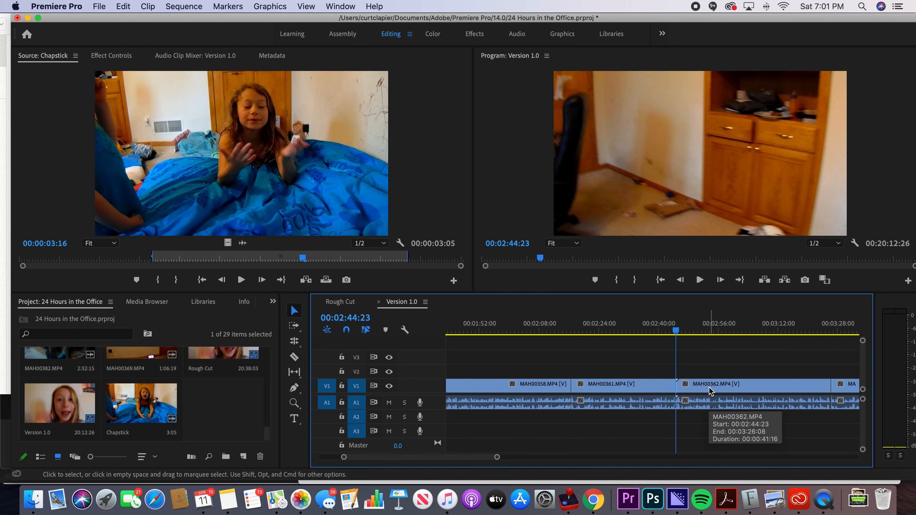
Step: Play the sequence across the join of MAH00361.MP4 and MAH00362.MP4, stopping at 00:02:48:01
left_click(656, 331)
key("space")
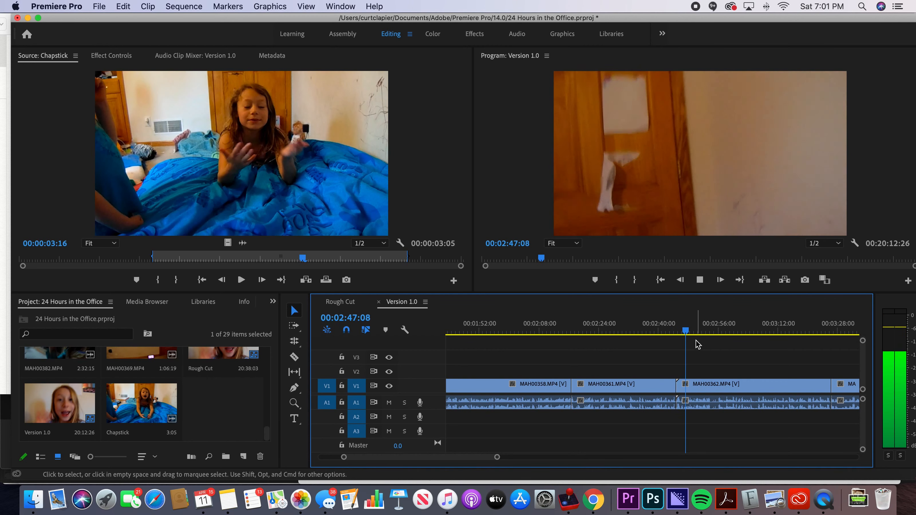
key("space")
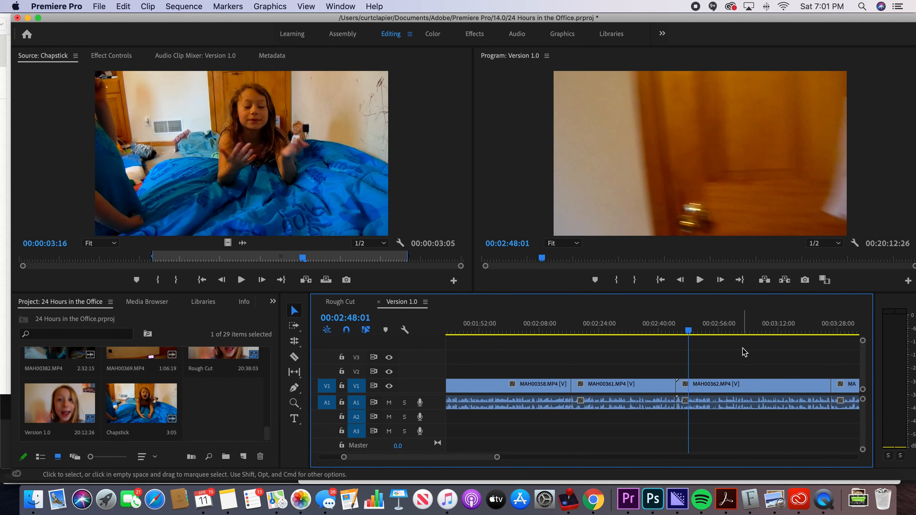